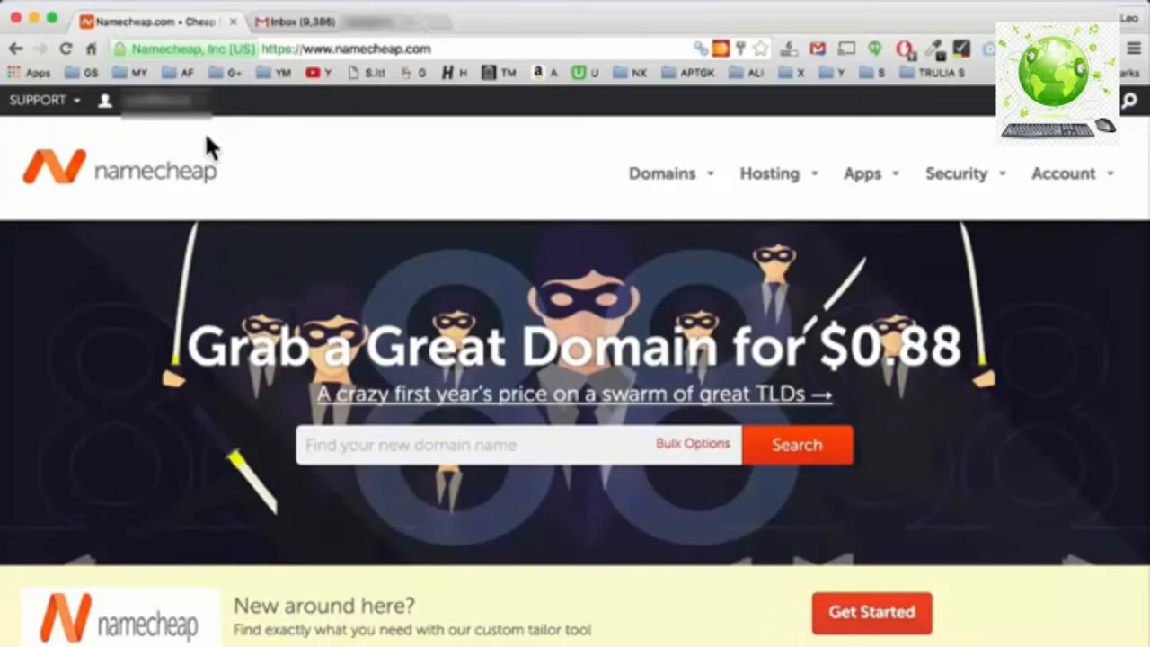
Bring up the Your Account dropdown under the account name in Namecheap's top bar.
mouse_move(155, 113)
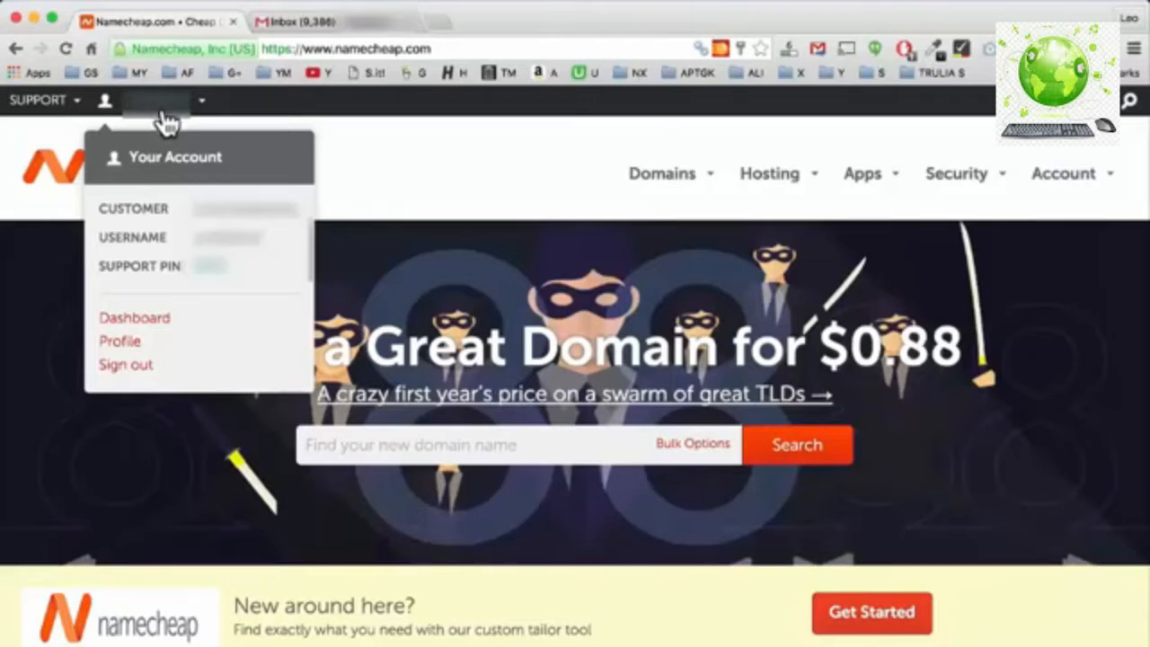
Go from the Dashboard's Domain List to dailythou.com's Products tab showing the Value hosting plan.
click(128, 320)
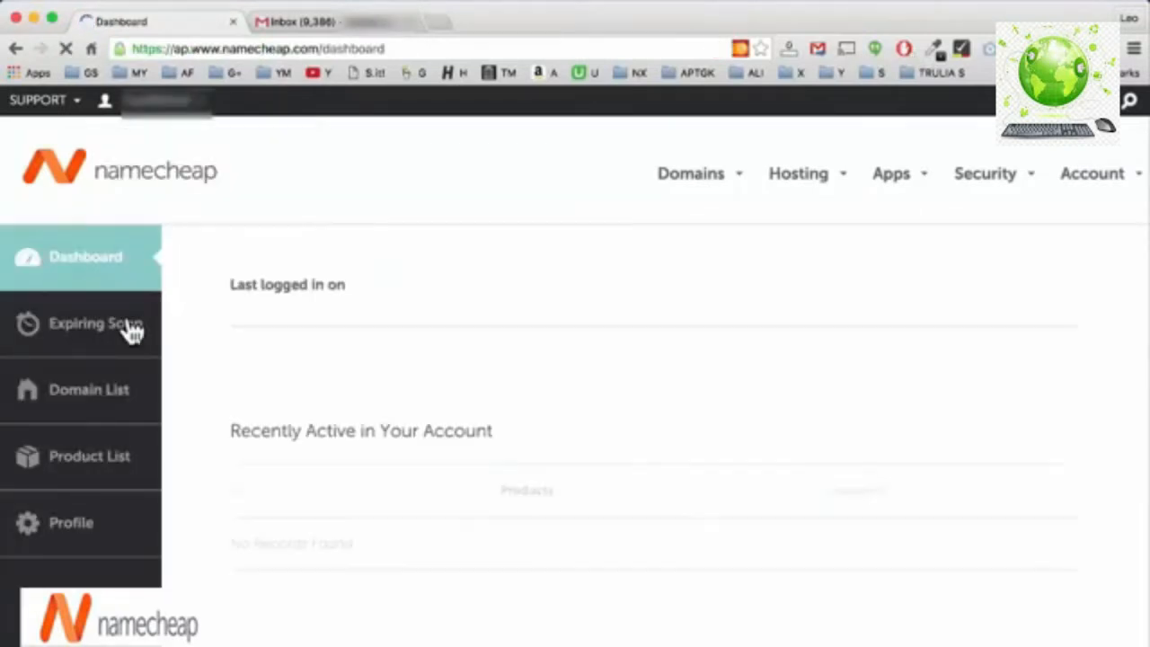
click(116, 392)
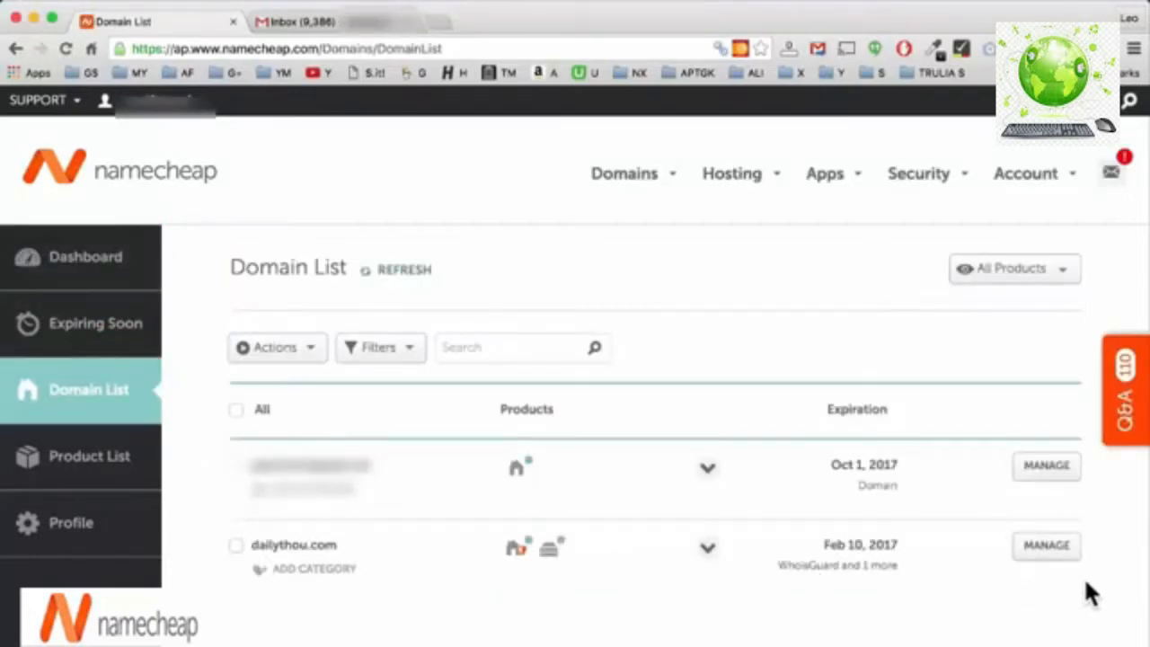
click(1068, 548)
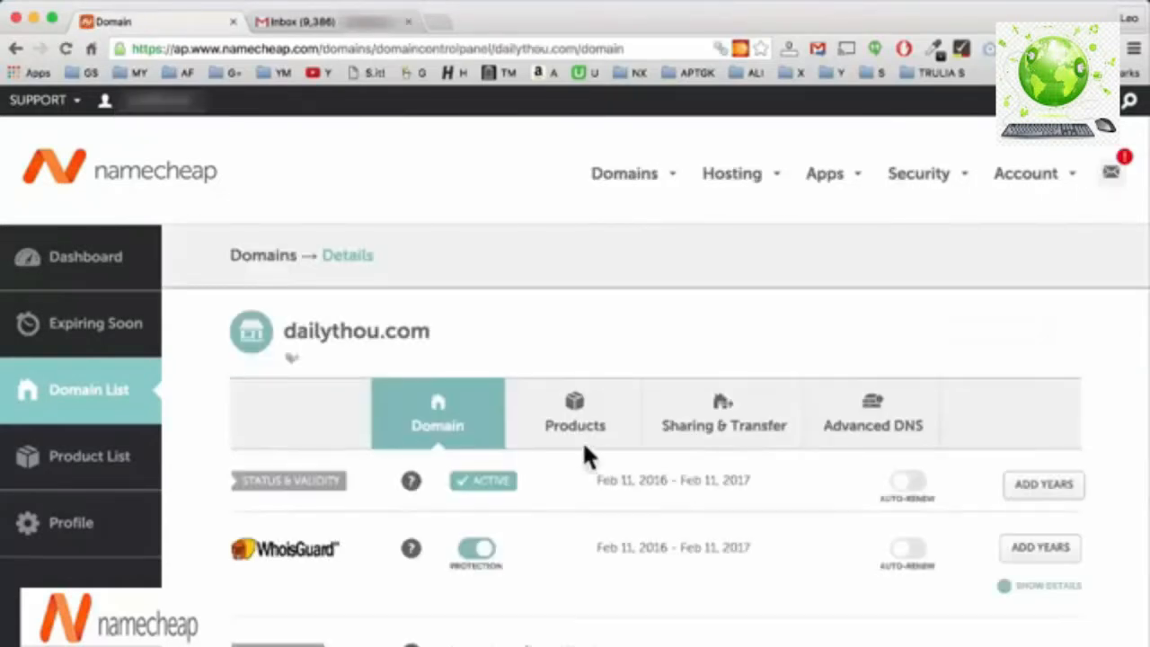
click(580, 406)
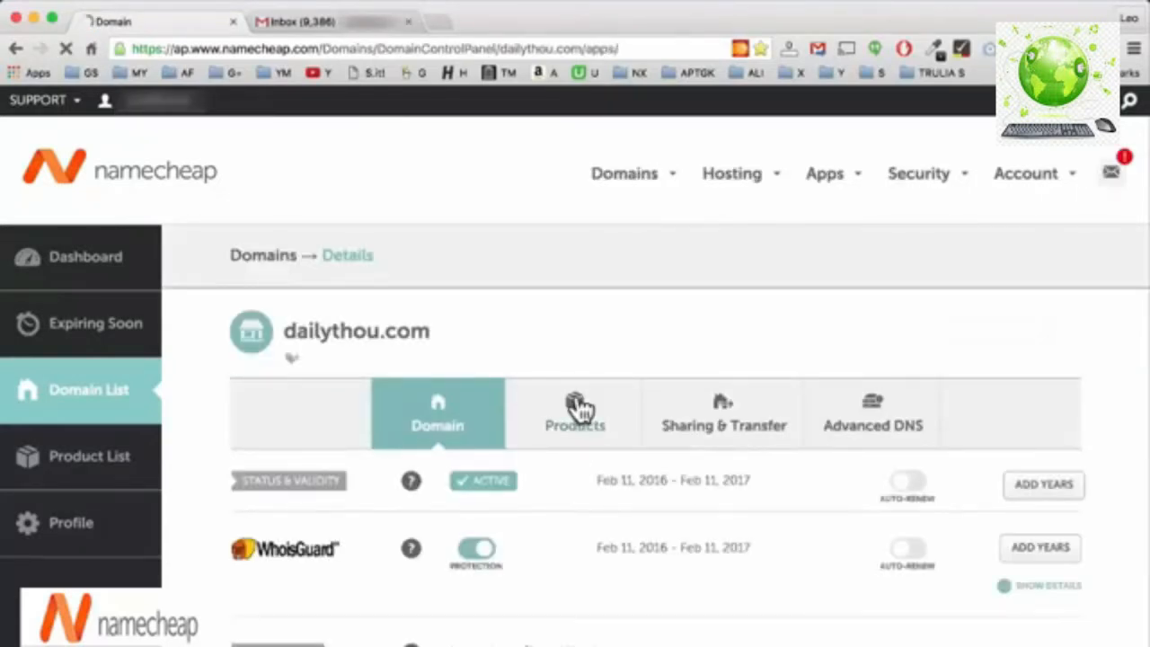
scroll(462, 588, down, 3)
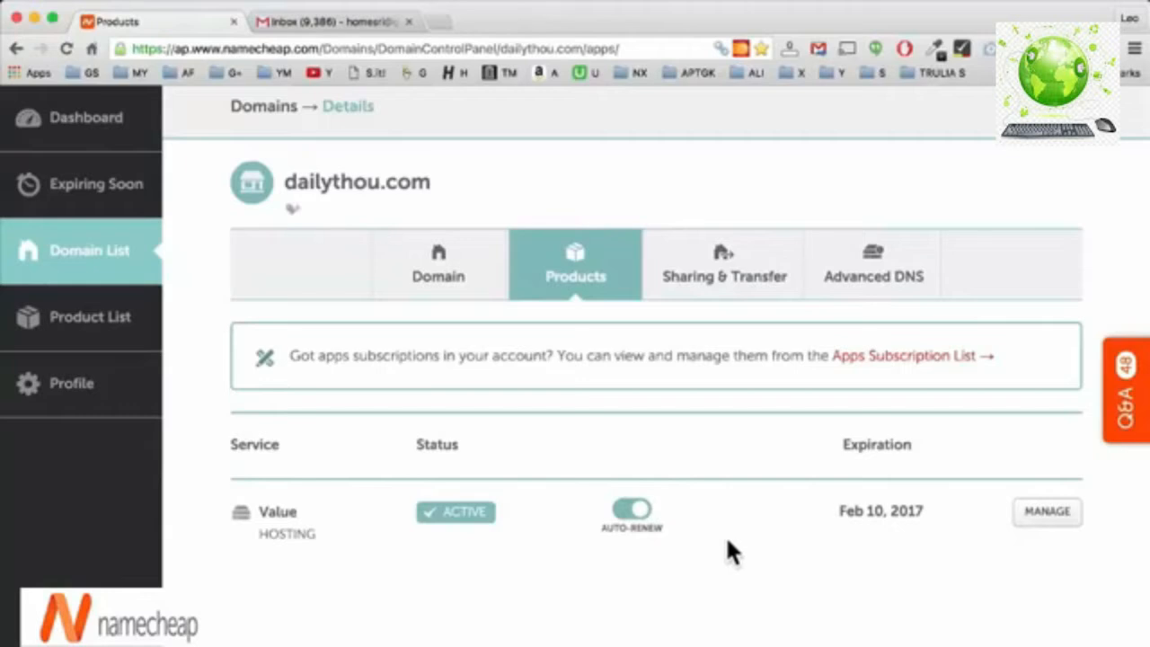
Open the Value plan's Shared Hosting details and scroll down to the cPanel Software section.
click(1033, 521)
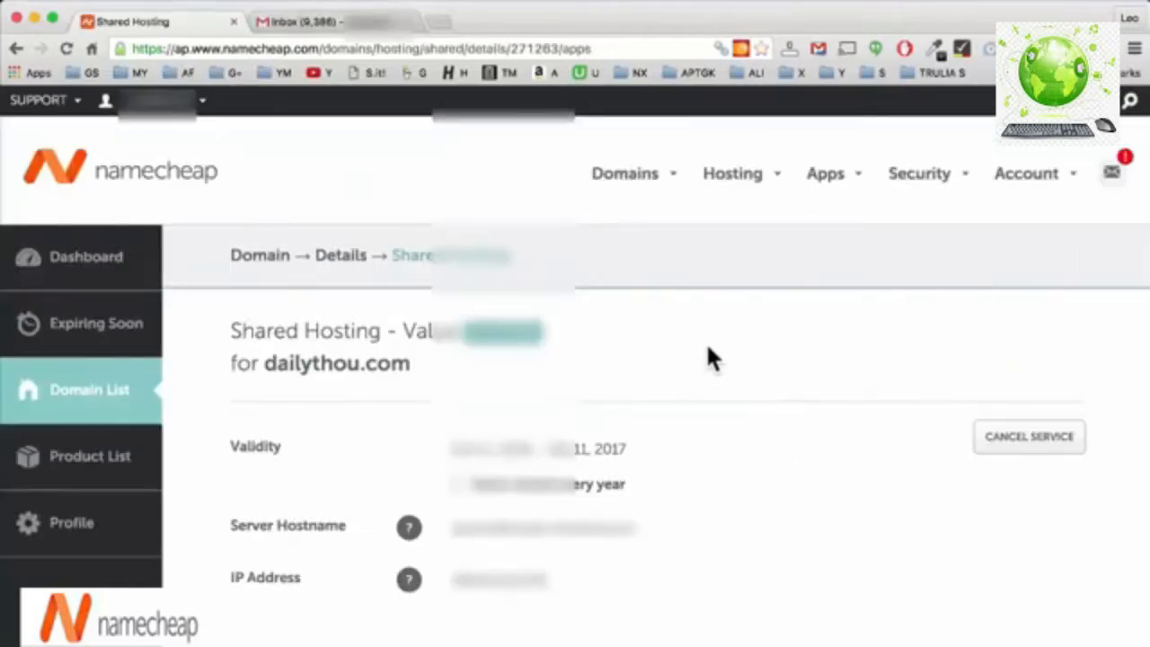
scroll(716, 340, down, 10)
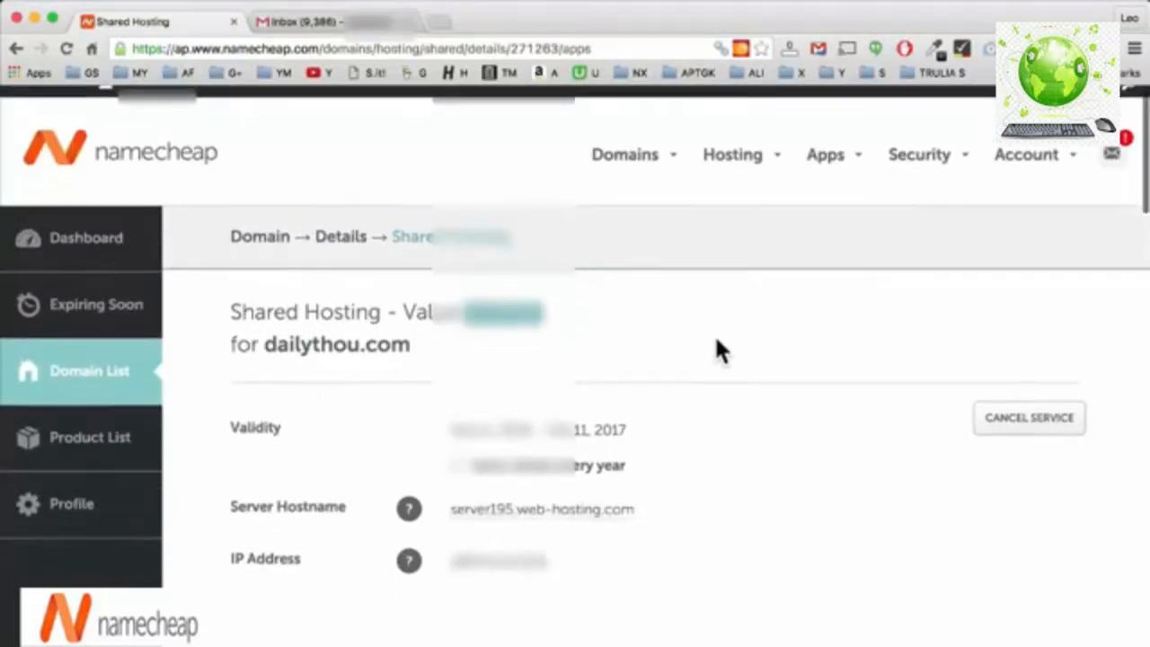
scroll(719, 350, down, 3)
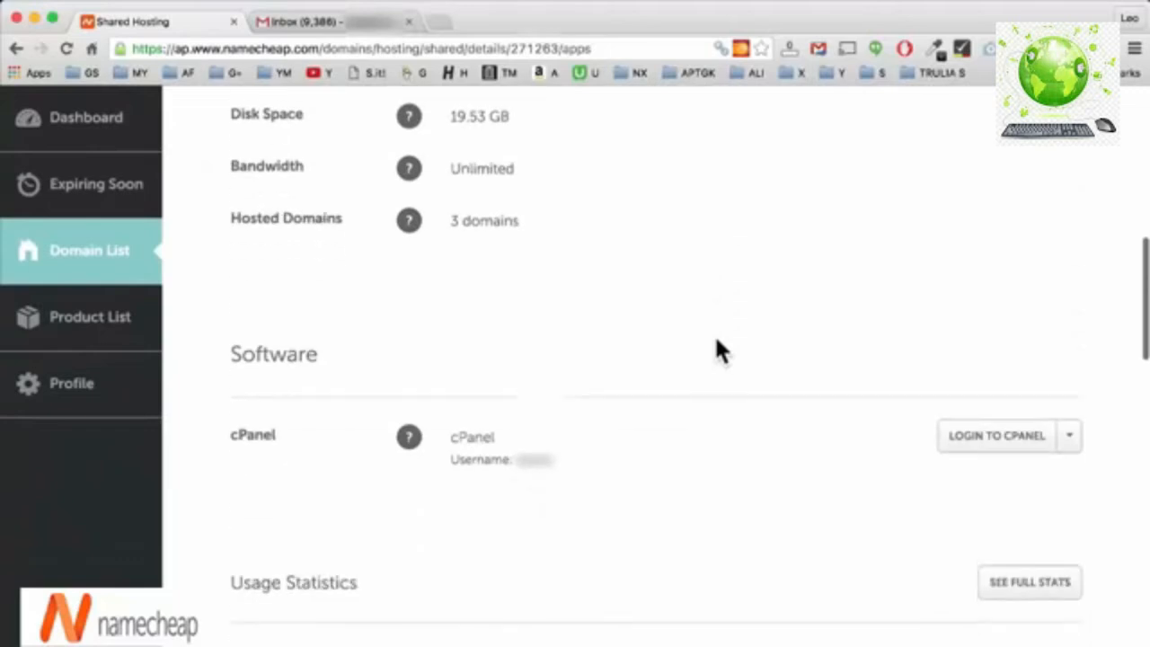
scroll(719, 350, down, 1)
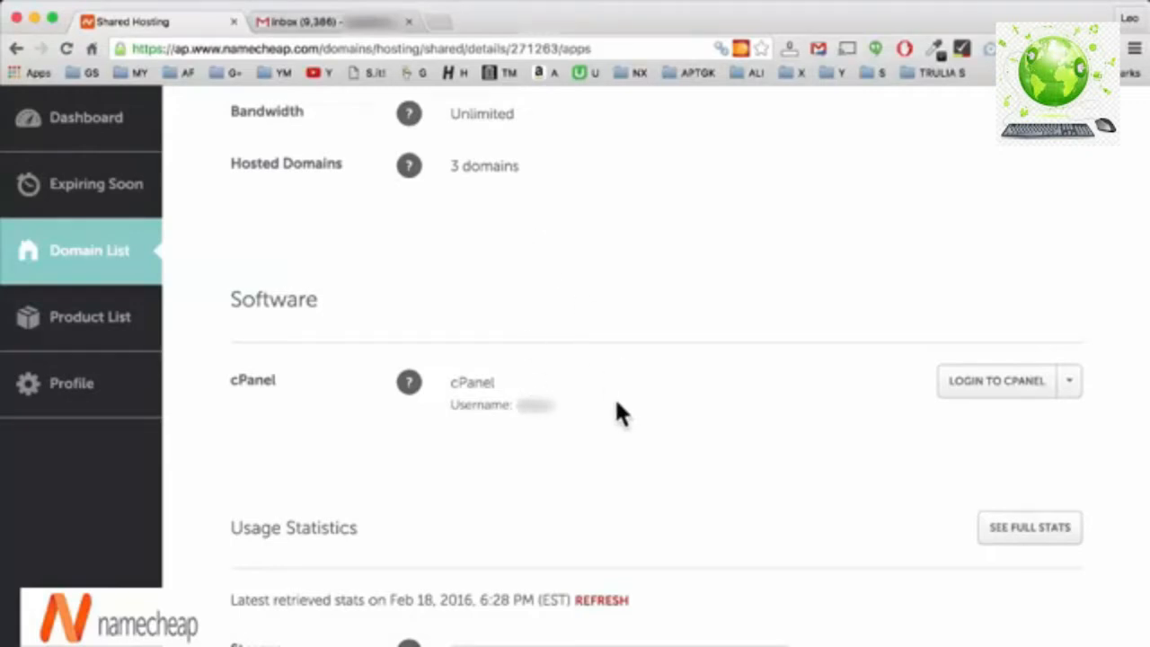
Copy the cPanel username from the hosting details page.
double_click(537, 405)
right_click(545, 405)
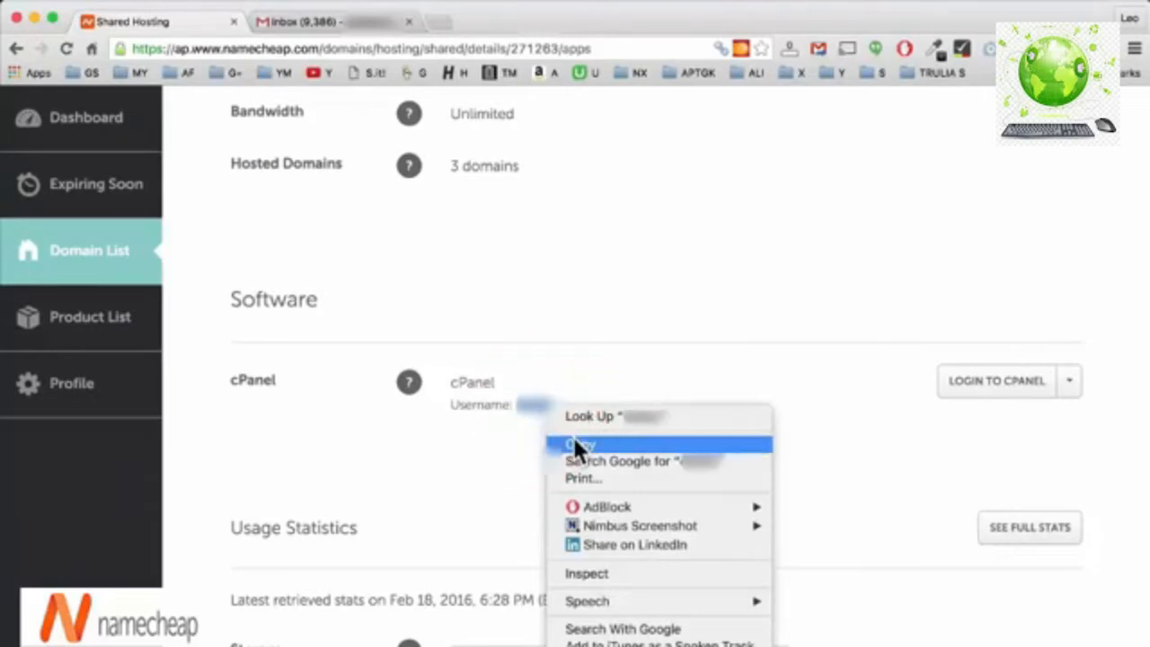
click(574, 437)
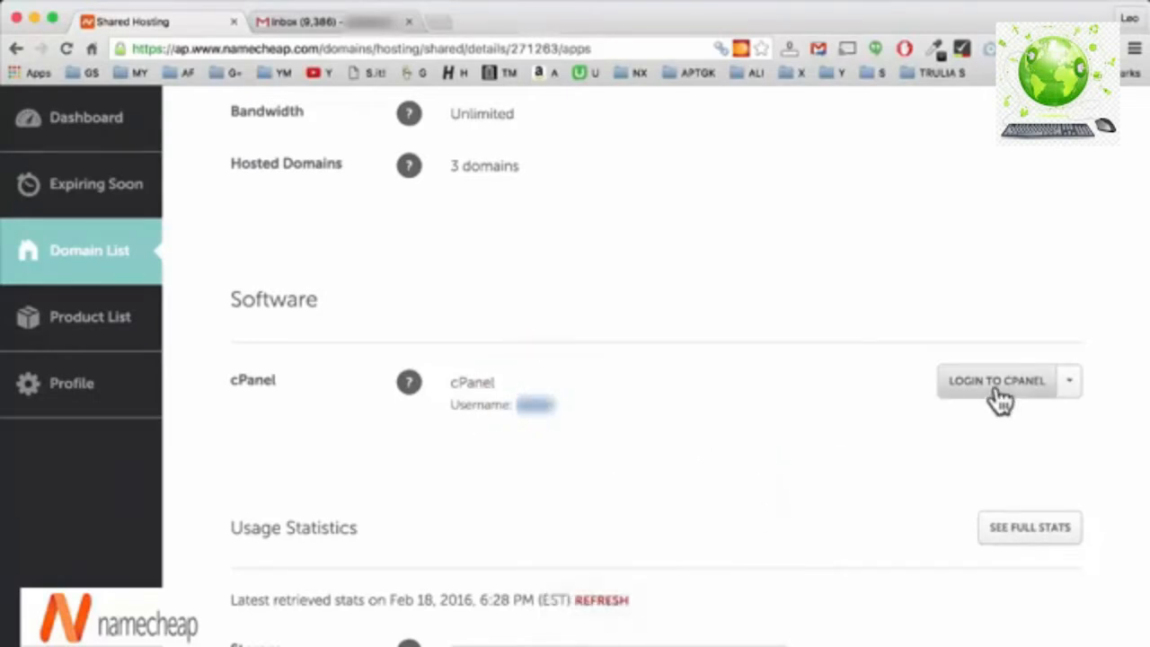
Open LOGIN TO CPANEL in a new tab and switch to it.
right_click(997, 395)
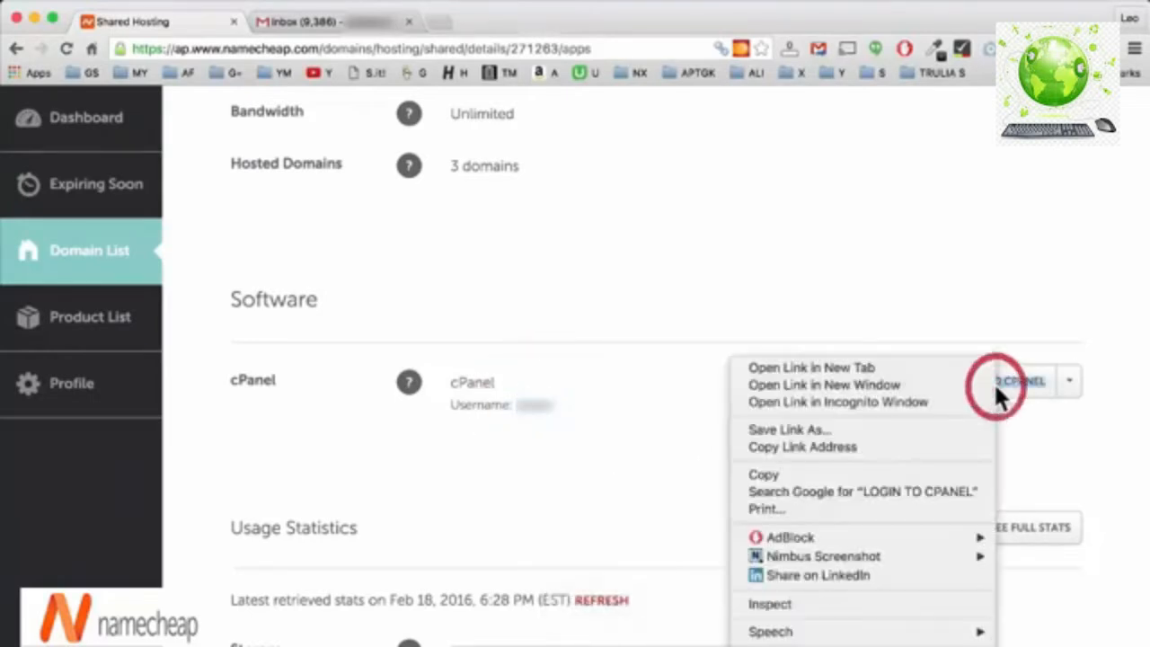
click(907, 367)
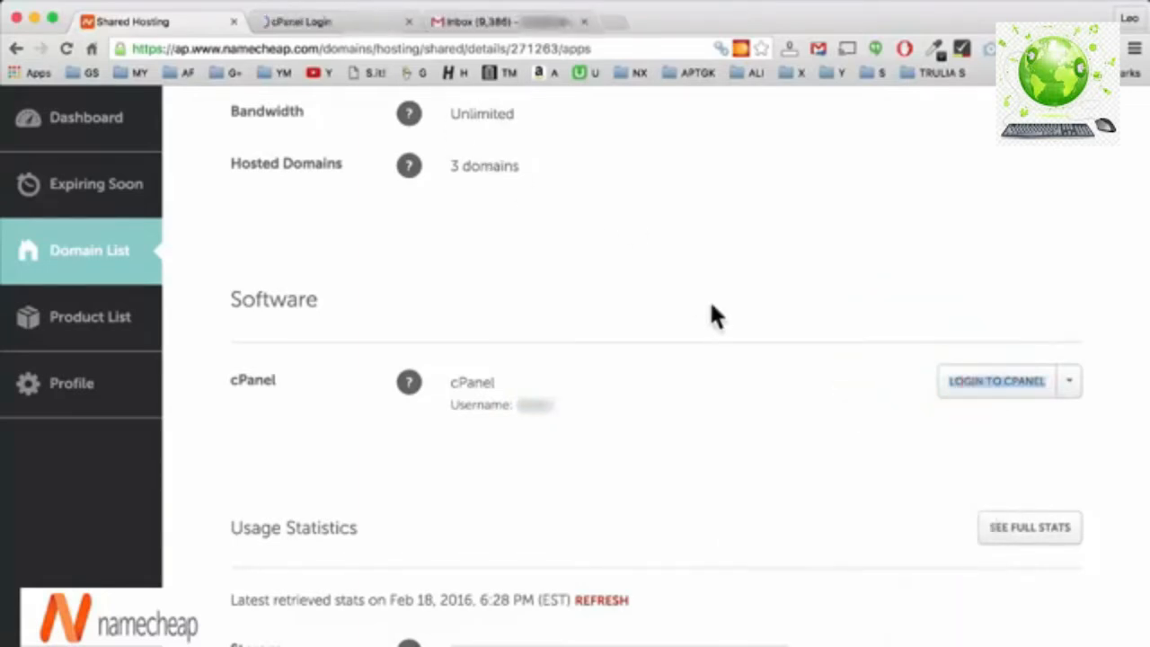
click(293, 23)
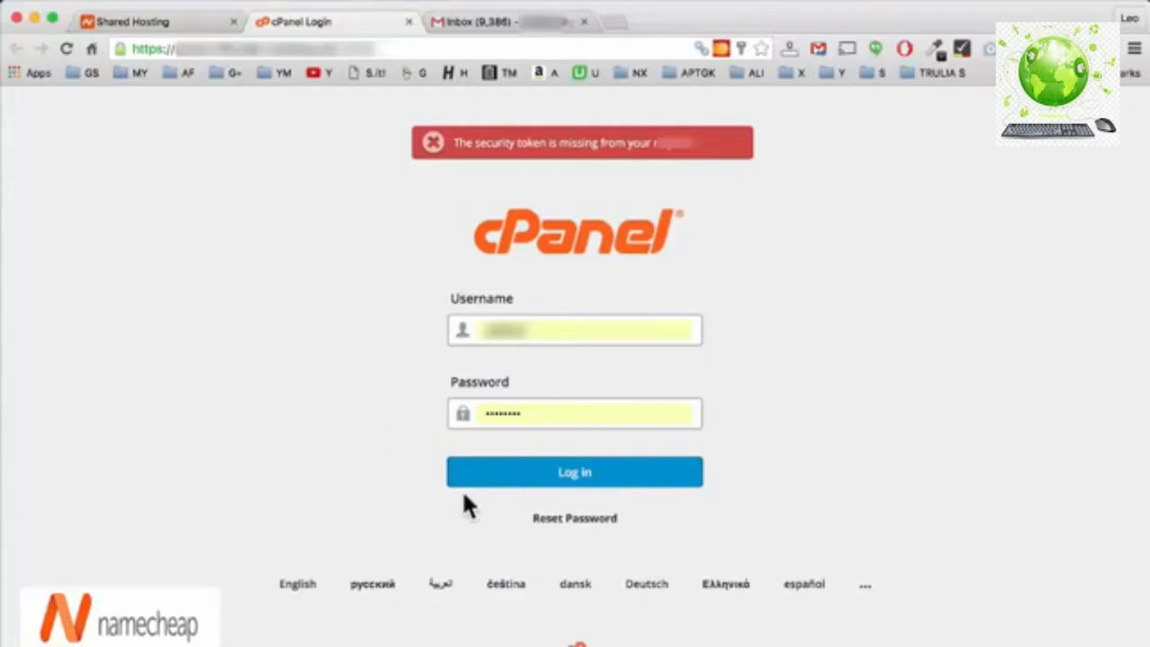
Request a cPanel password reset using the pasted cPanel username.
click(544, 520)
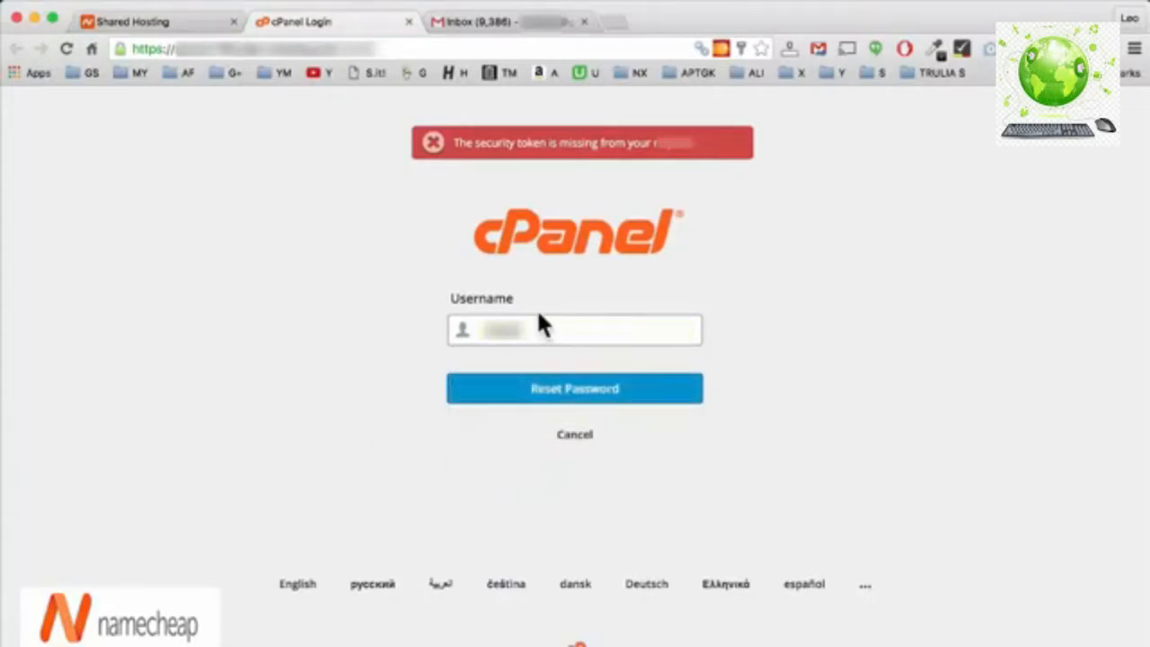
drag(532, 327, 449, 326)
key(BackSpace)
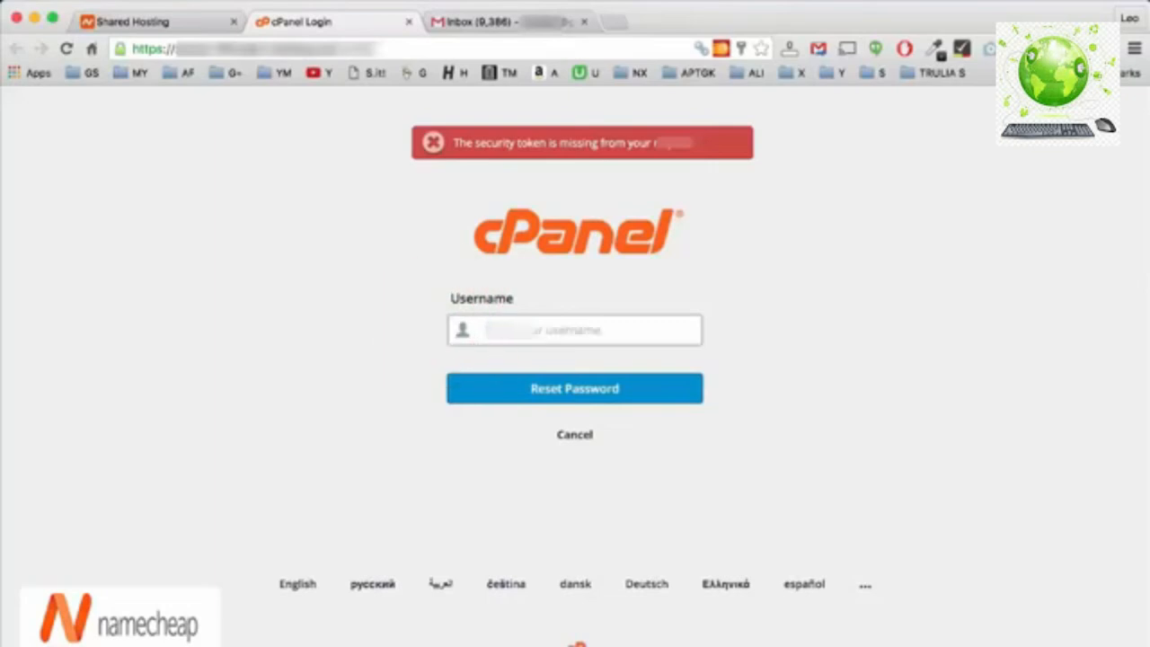
key(super+v)
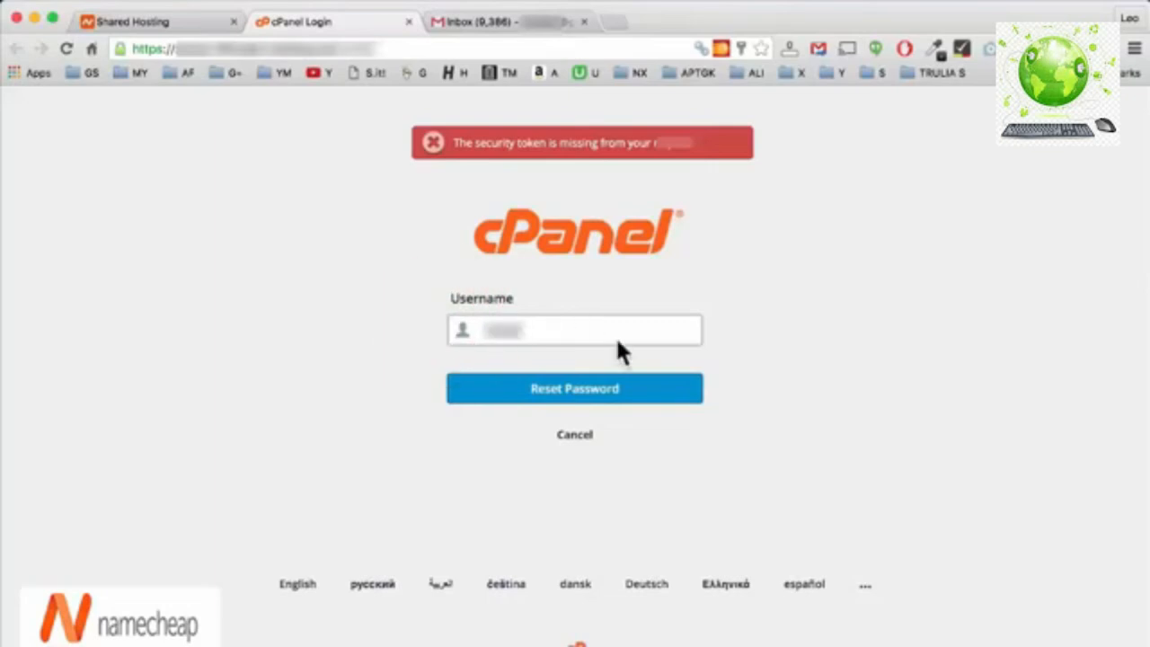
click(521, 390)
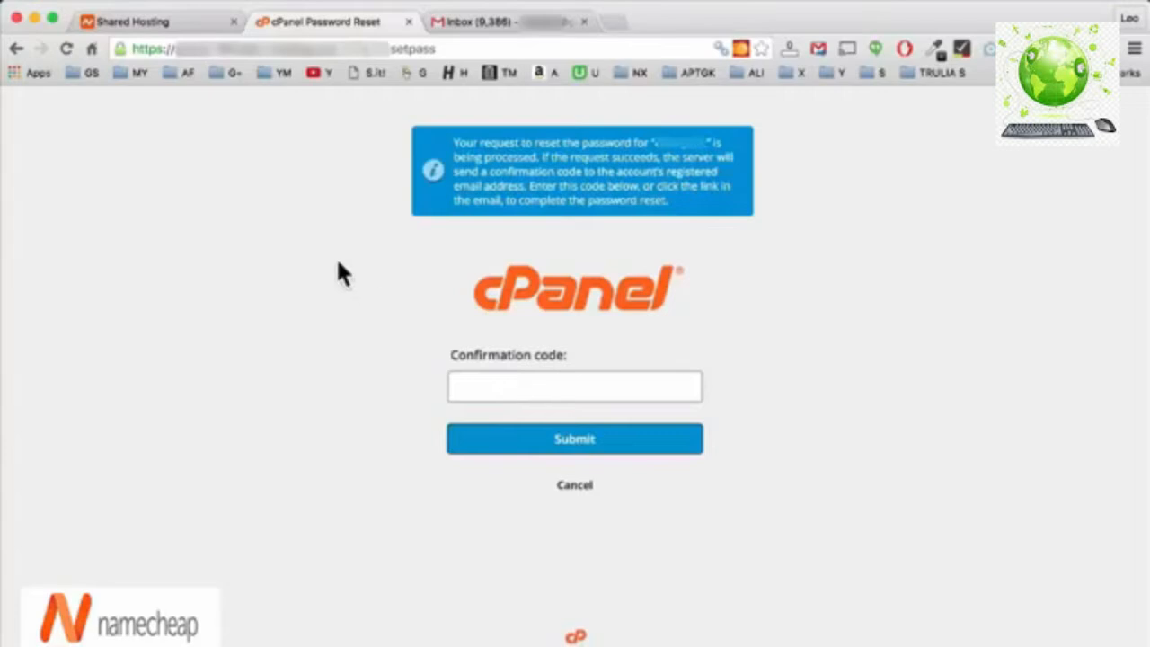
Open the cPanel reset email in Gmail and copy its confirmation code.
click(499, 23)
click(476, 255)
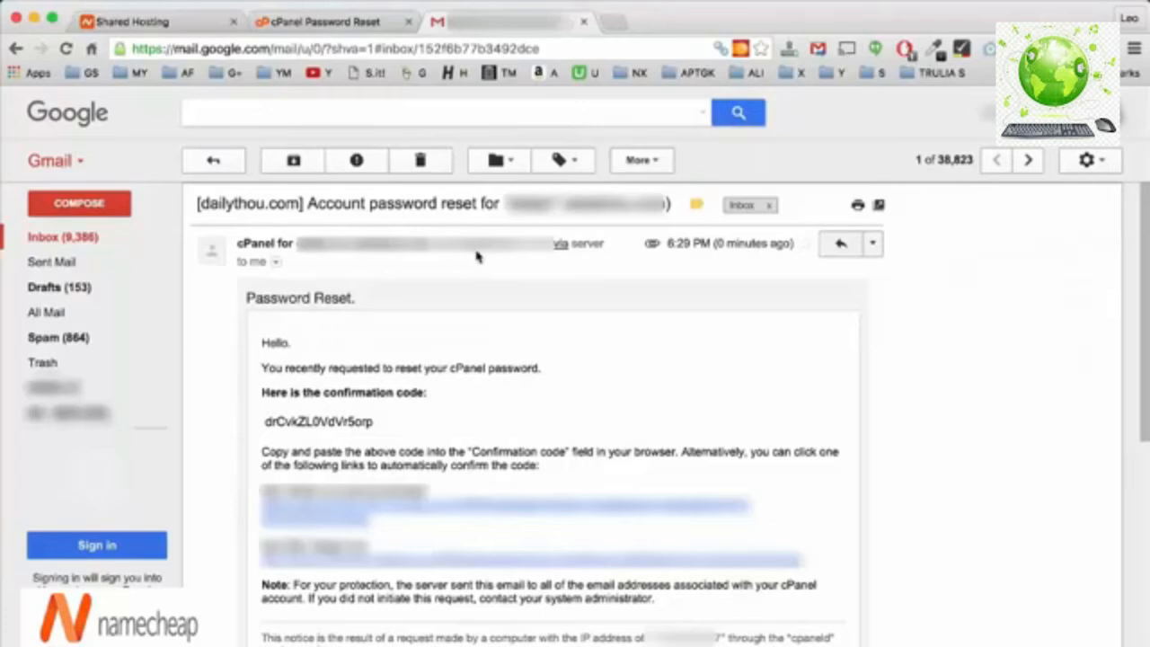
double_click(332, 419)
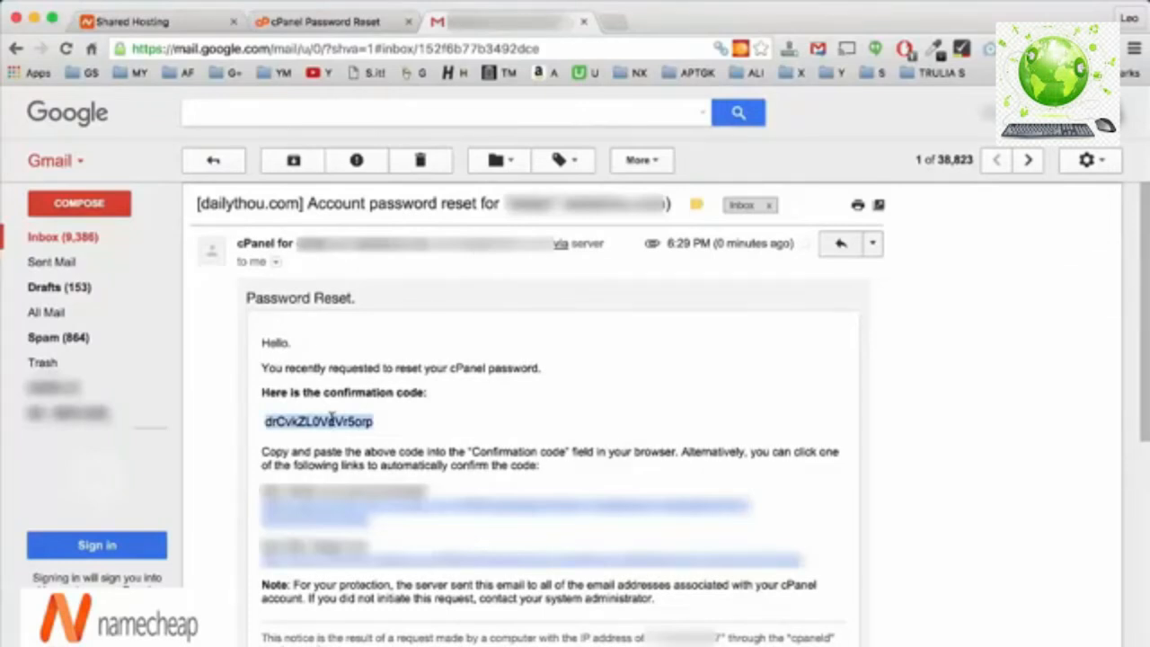
right_click(333, 420)
click(360, 455)
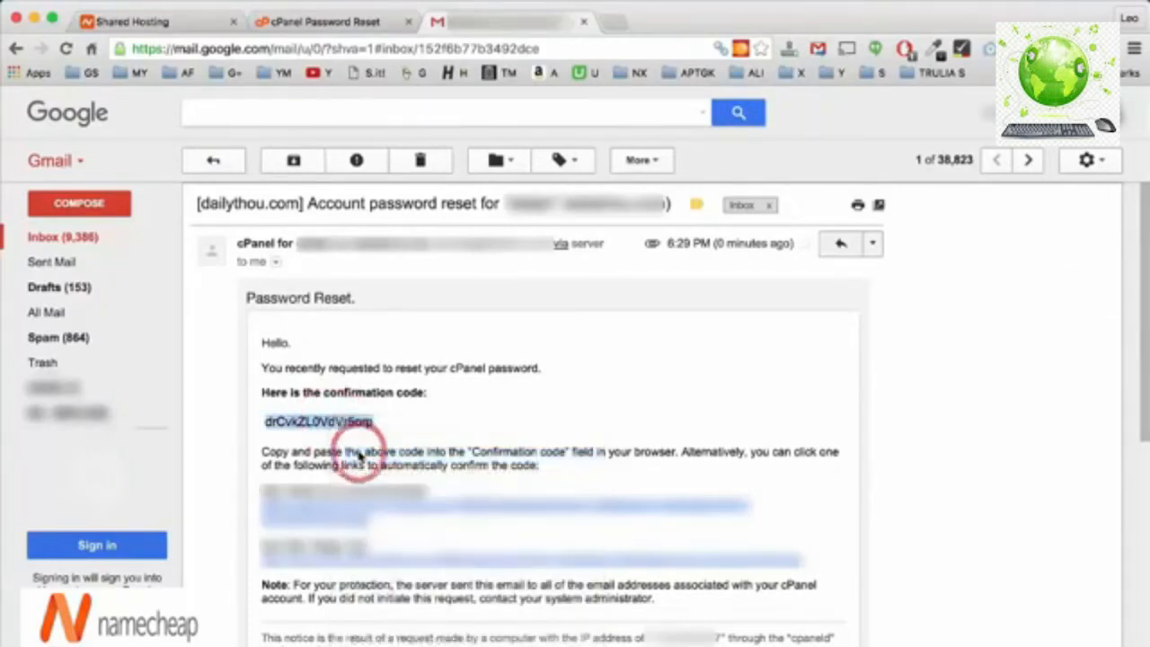
Paste the copied code into the Confirmation code field on the Password Reset page and submit.
click(333, 21)
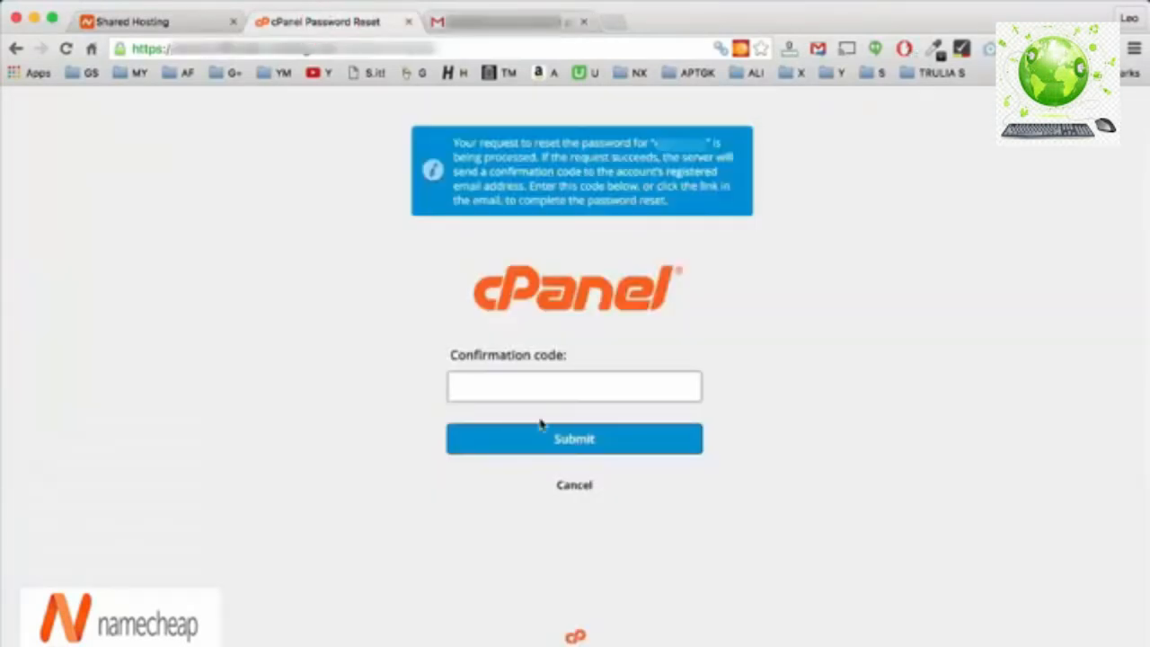
click(525, 382)
key(super+v)
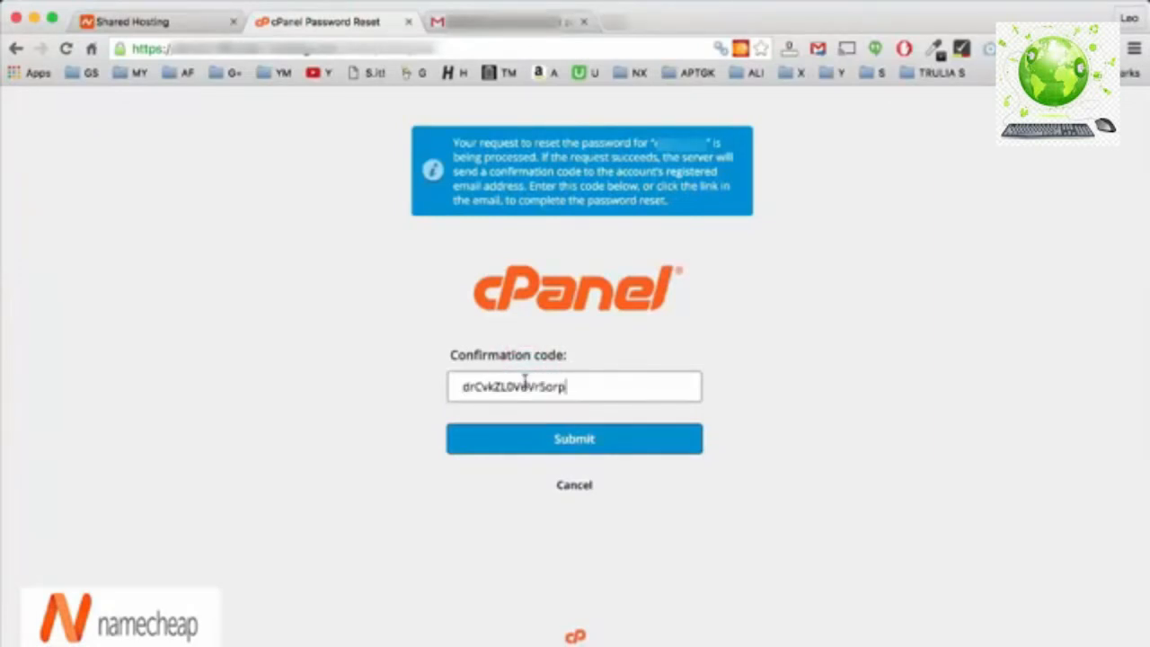
click(543, 445)
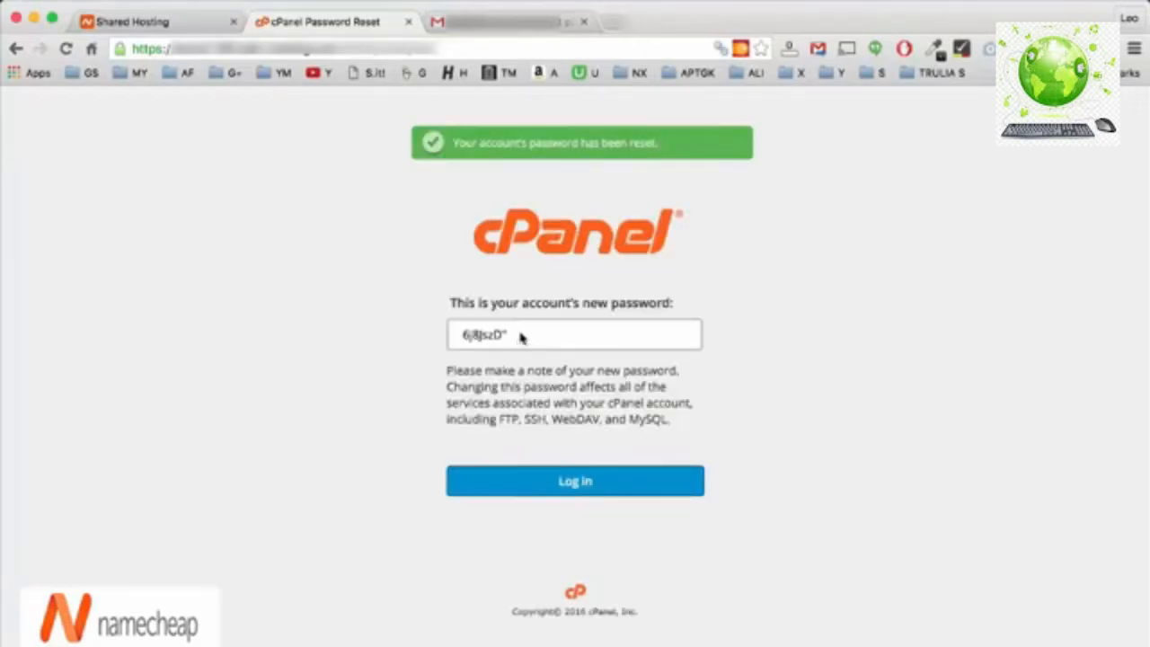
Select the newly generated password and open the Log in link in a new tab.
drag(520, 336, 455, 333)
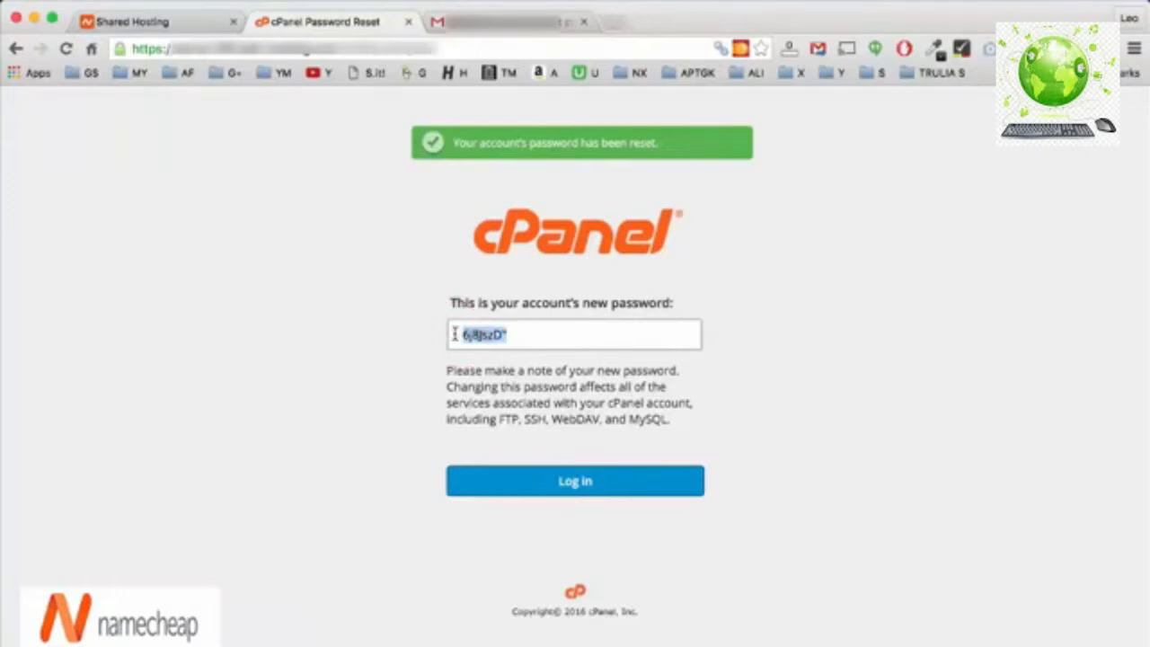
right_click(547, 481)
click(452, 431)
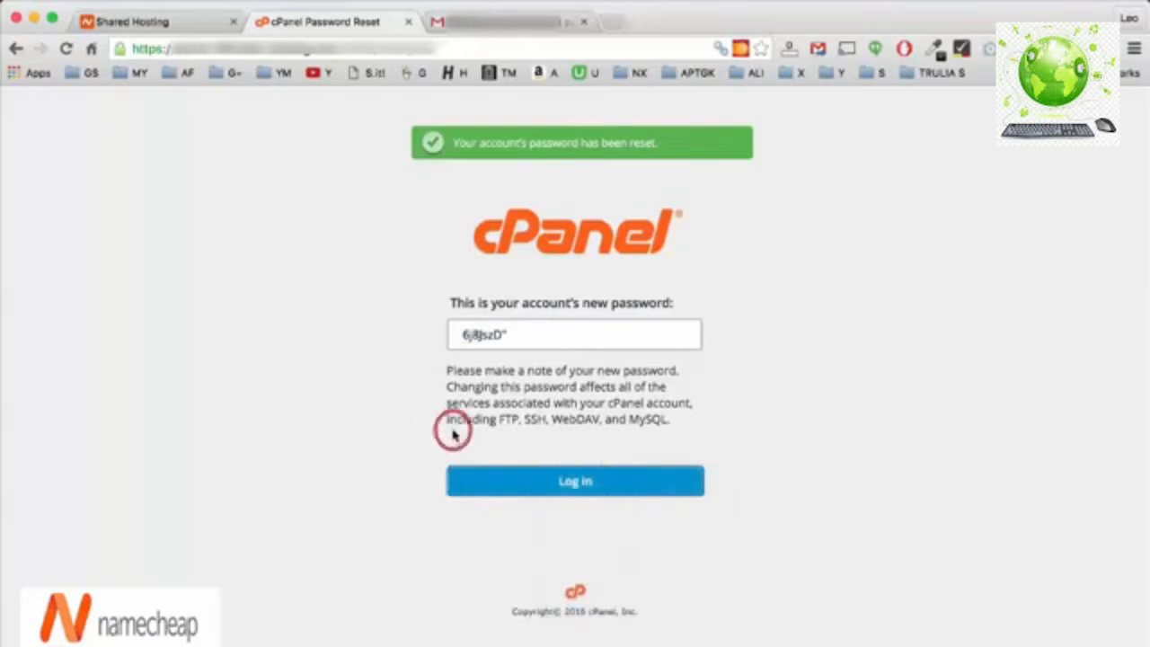
right_click(596, 483)
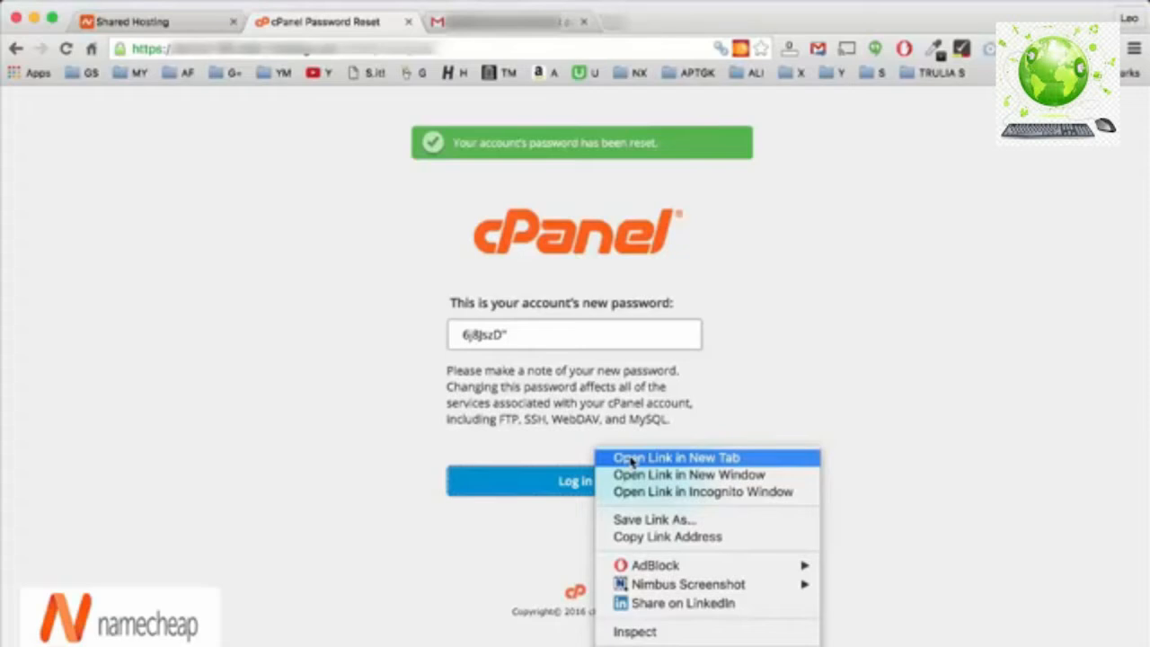
click(632, 459)
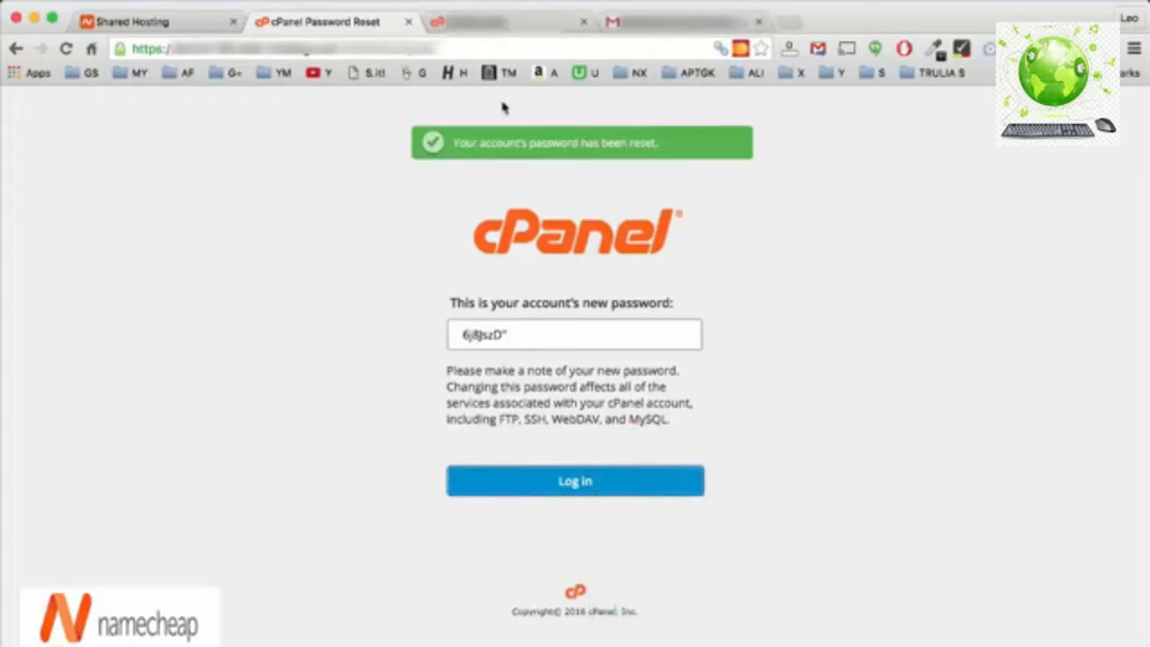
Replace the autofilled password on the new cPanel Login tab with the new password.
click(485, 22)
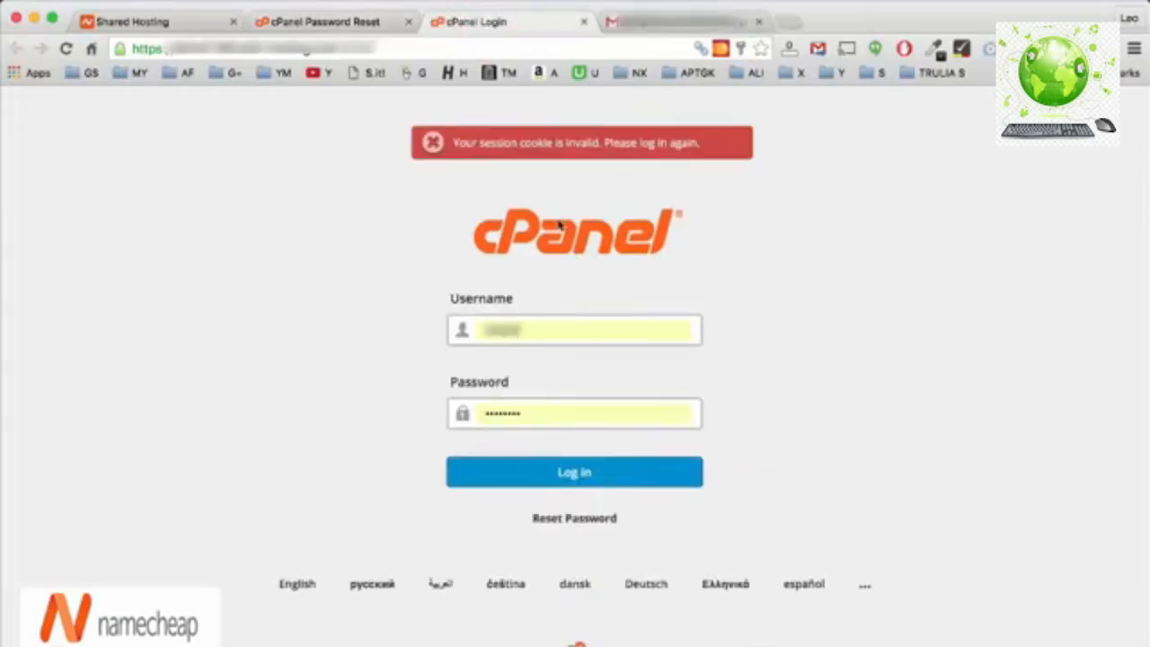
click(536, 411)
drag(536, 410, 444, 409)
key(super+v)
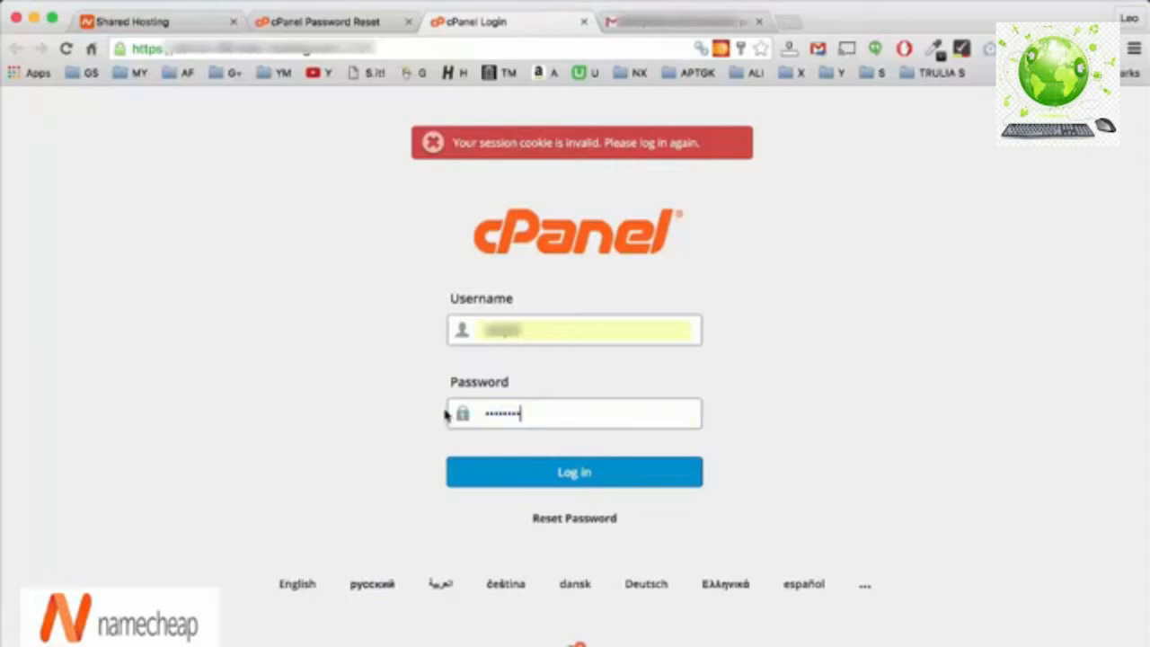
Verify the cPanel username against Namecheap's hosting page, then log in to cPanel.
click(126, 21)
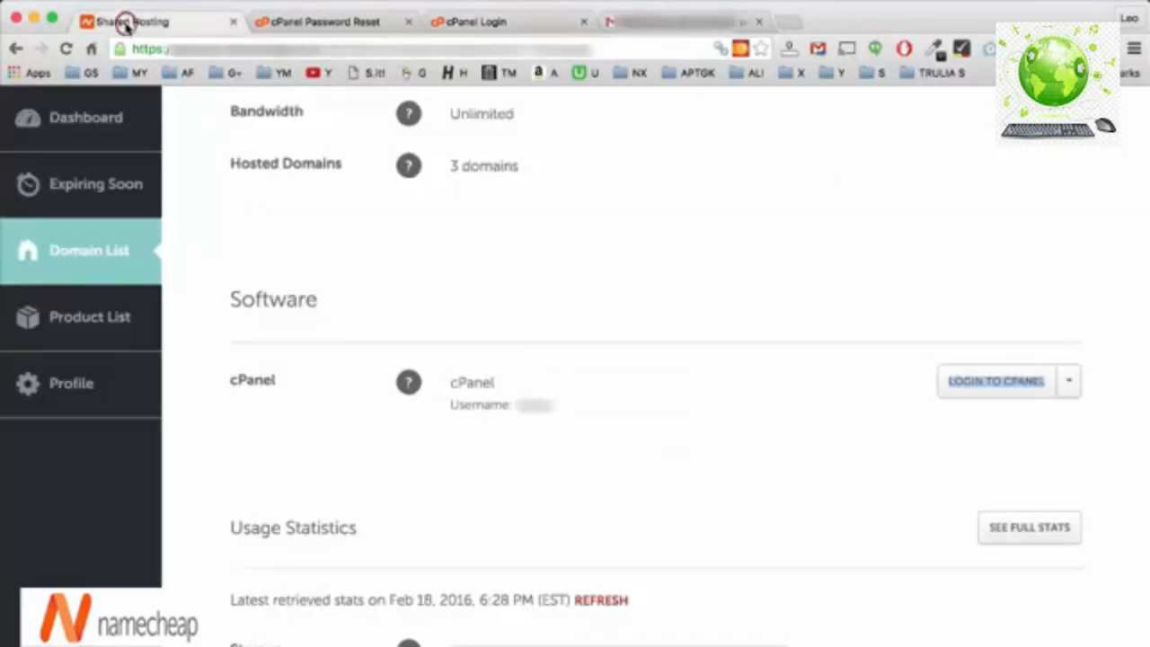
click(544, 401)
double_click(544, 402)
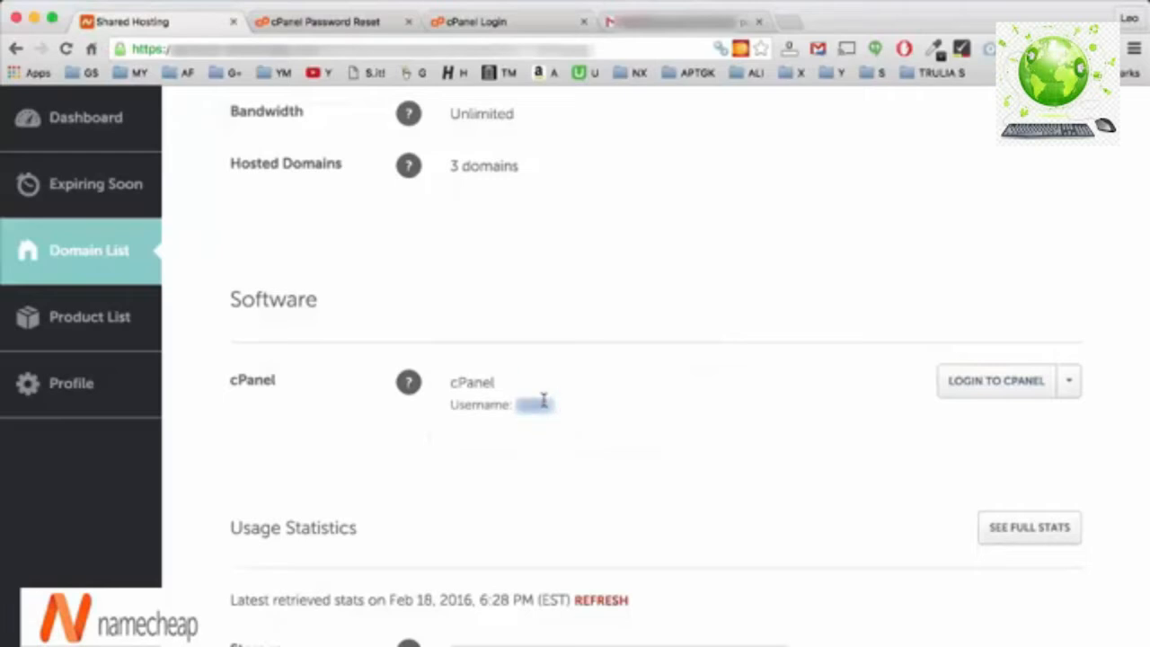
click(476, 22)
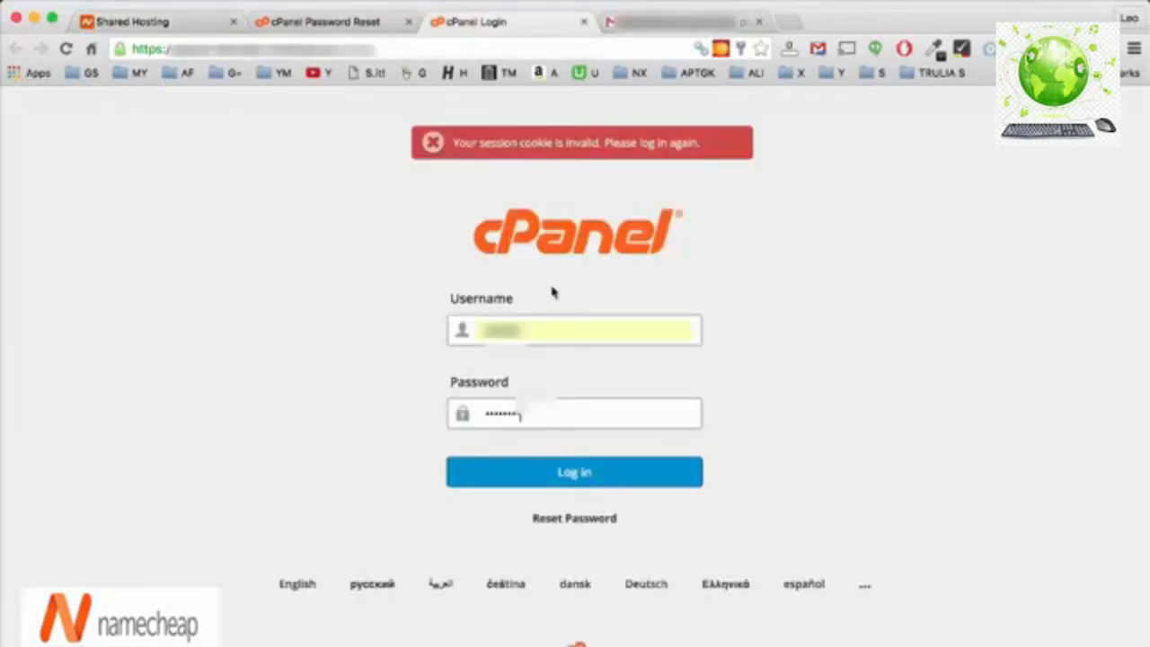
click(453, 331)
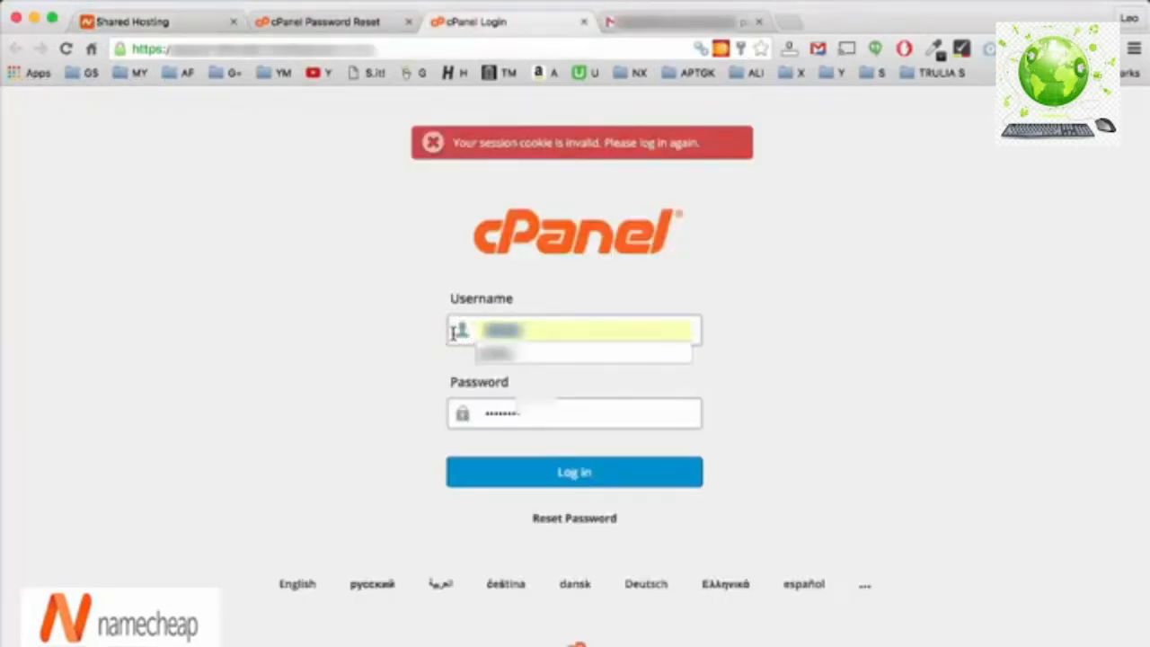
click(751, 419)
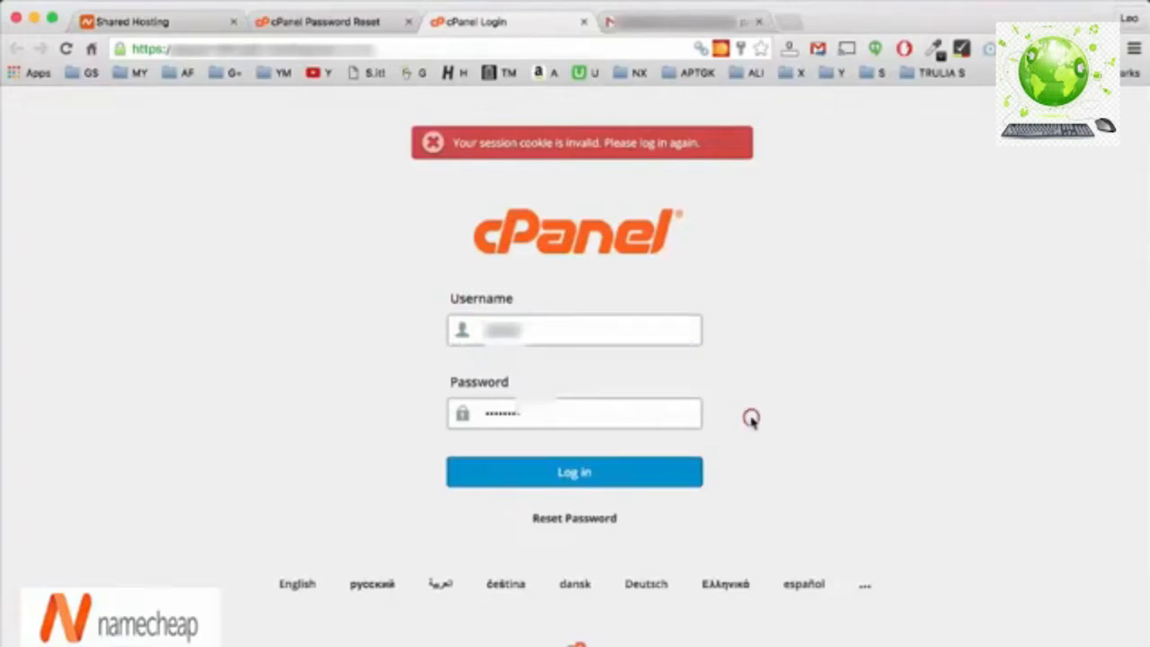
click(605, 474)
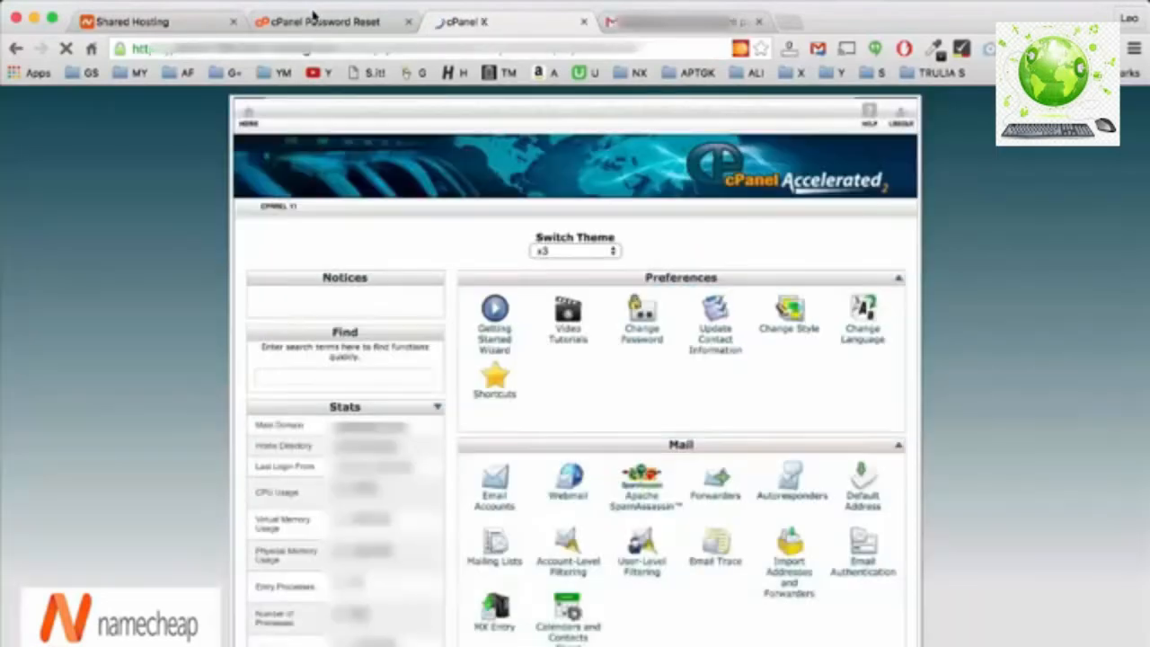
click(312, 15)
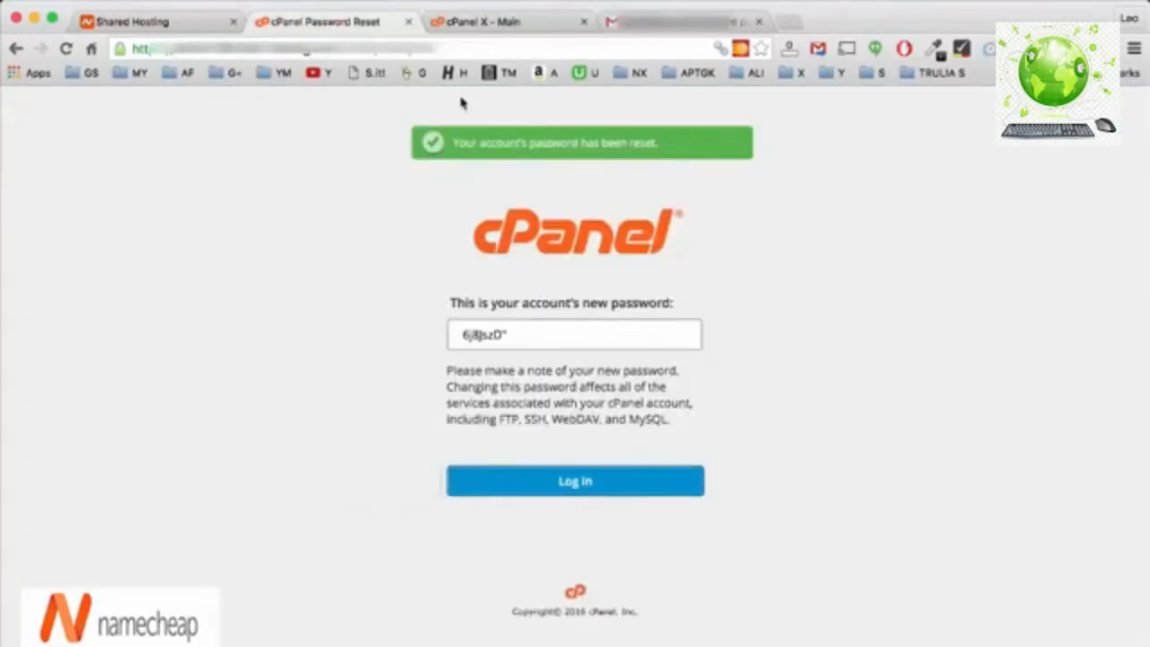
click(485, 25)
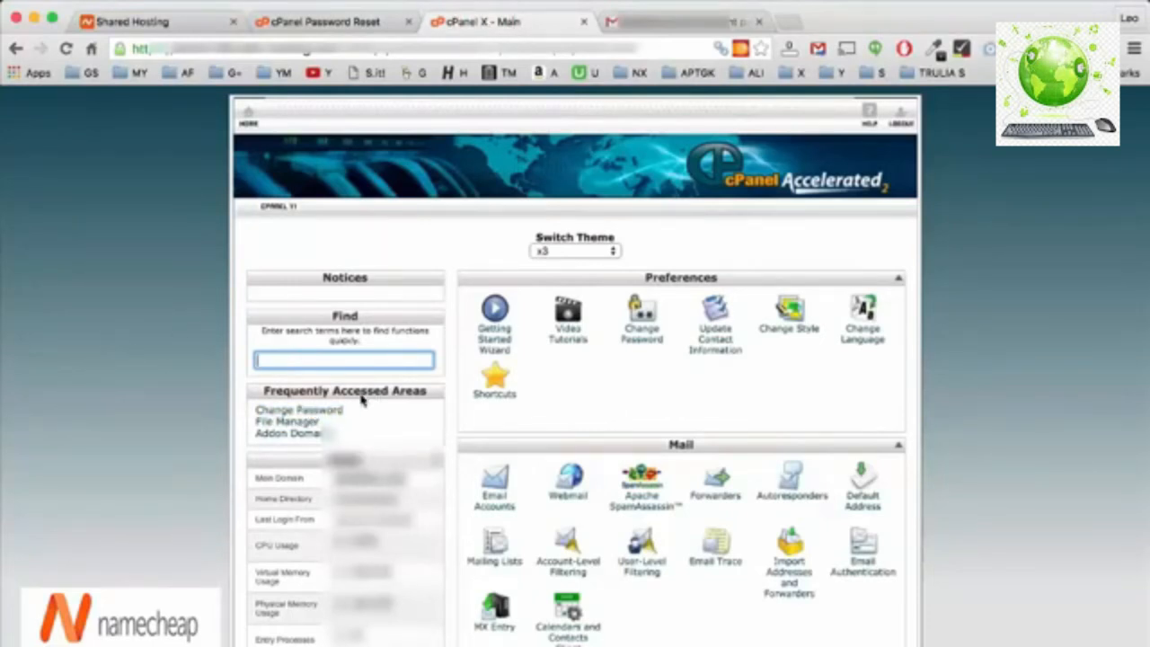
Open Change Password and paste the temporary reset password as the Old Password.
click(334, 415)
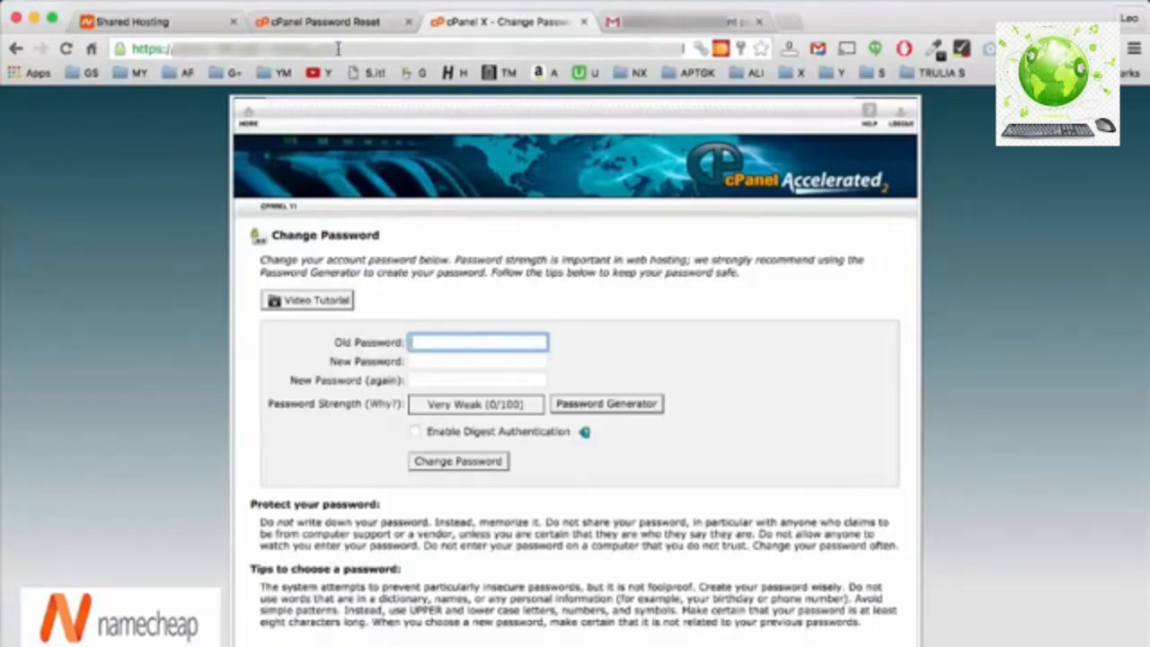
click(328, 21)
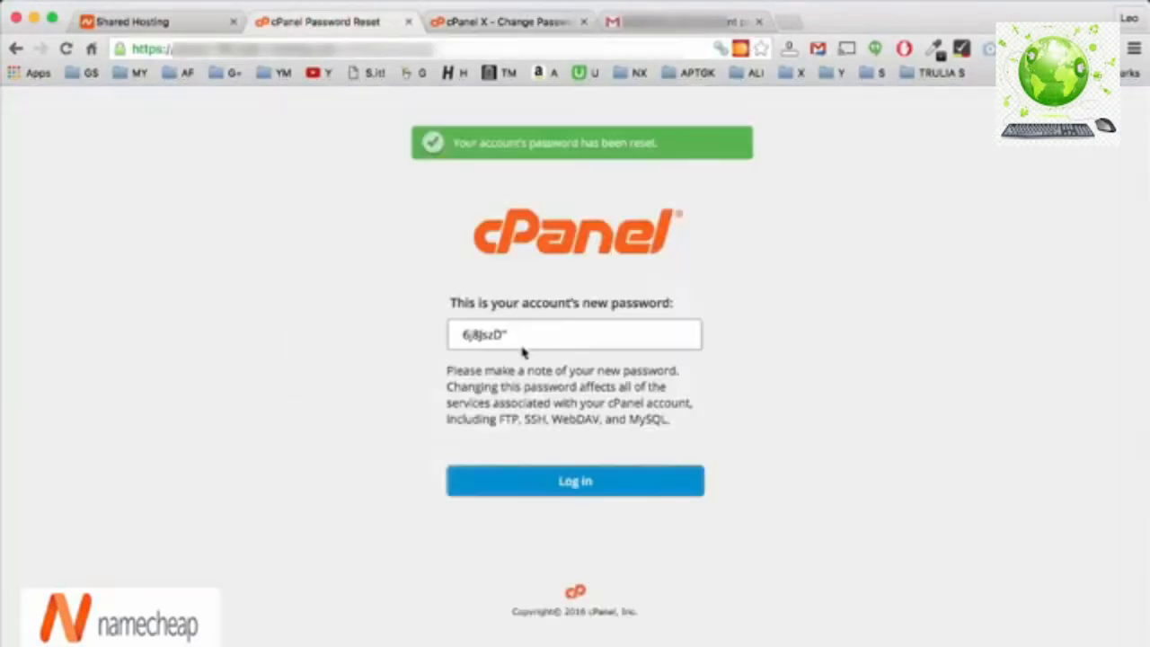
drag(527, 336, 449, 334)
click(526, 21)
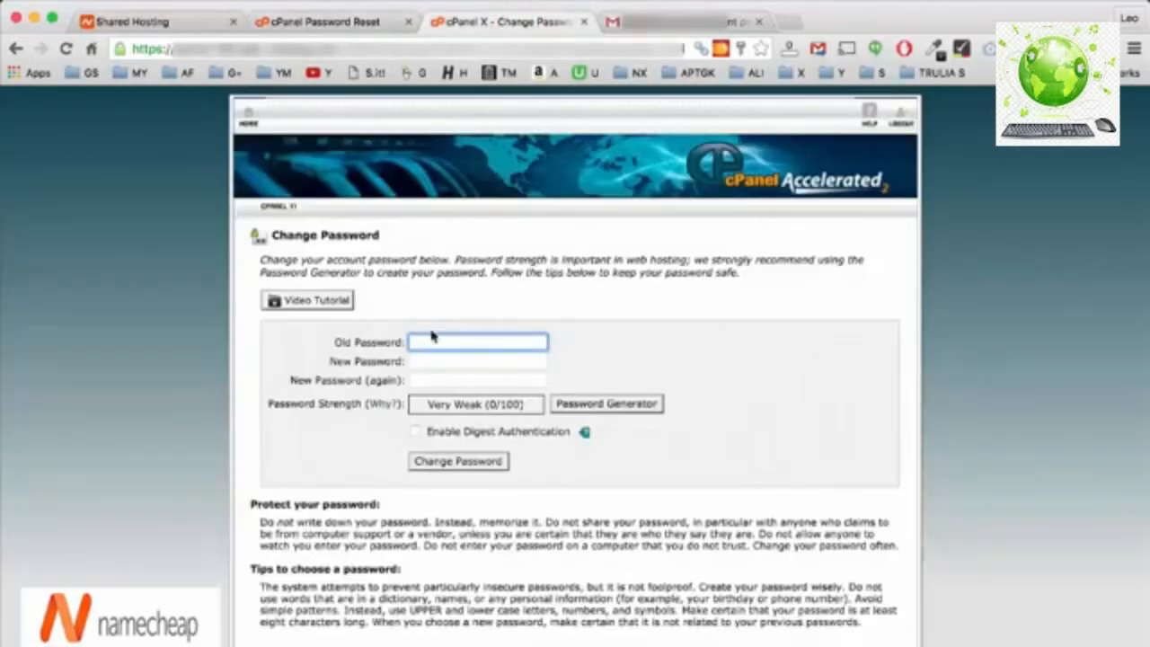
key(super+v)
Enter the new strong password in both new-password fields and submit the change.
click(436, 363)
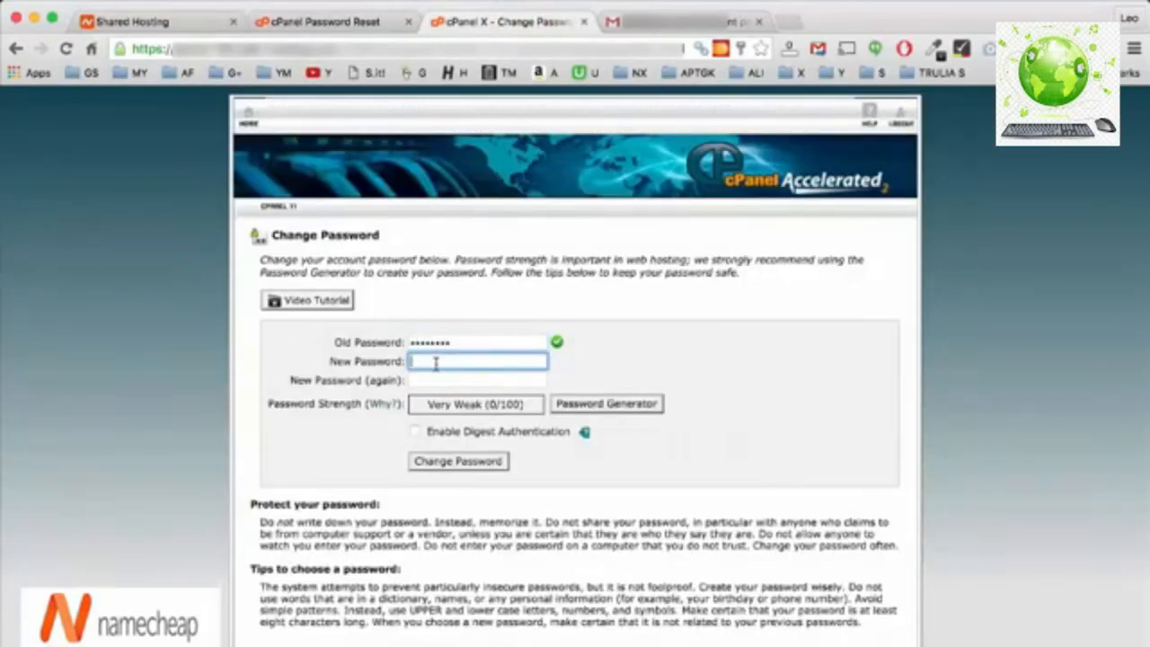
text(a••)
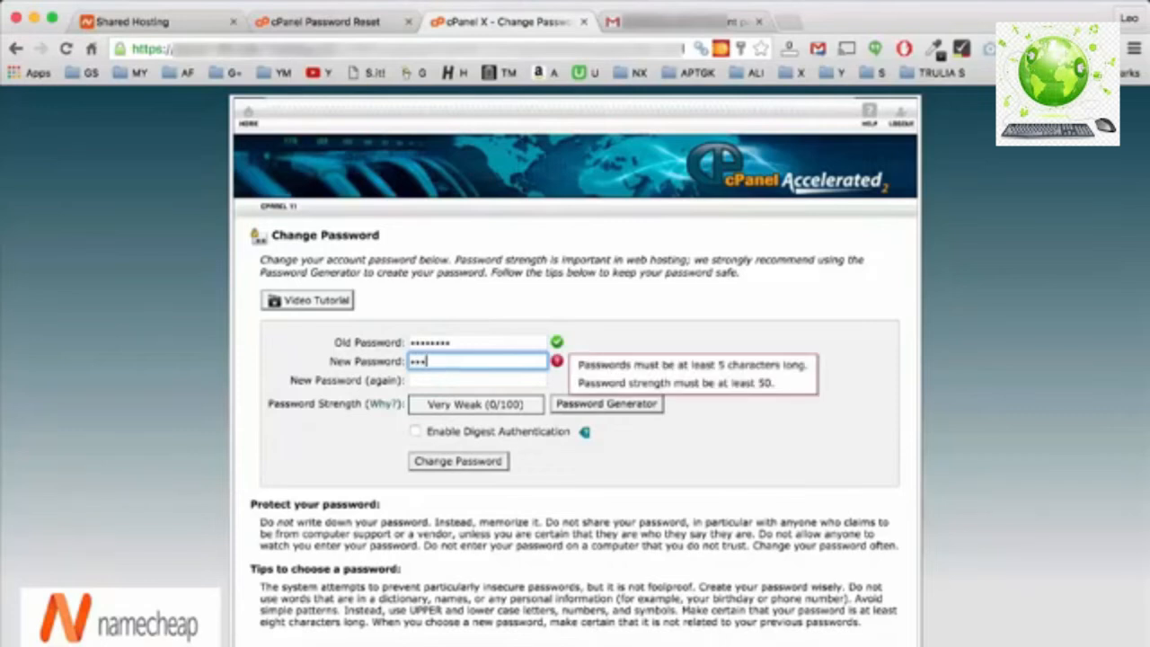
text(•••••)
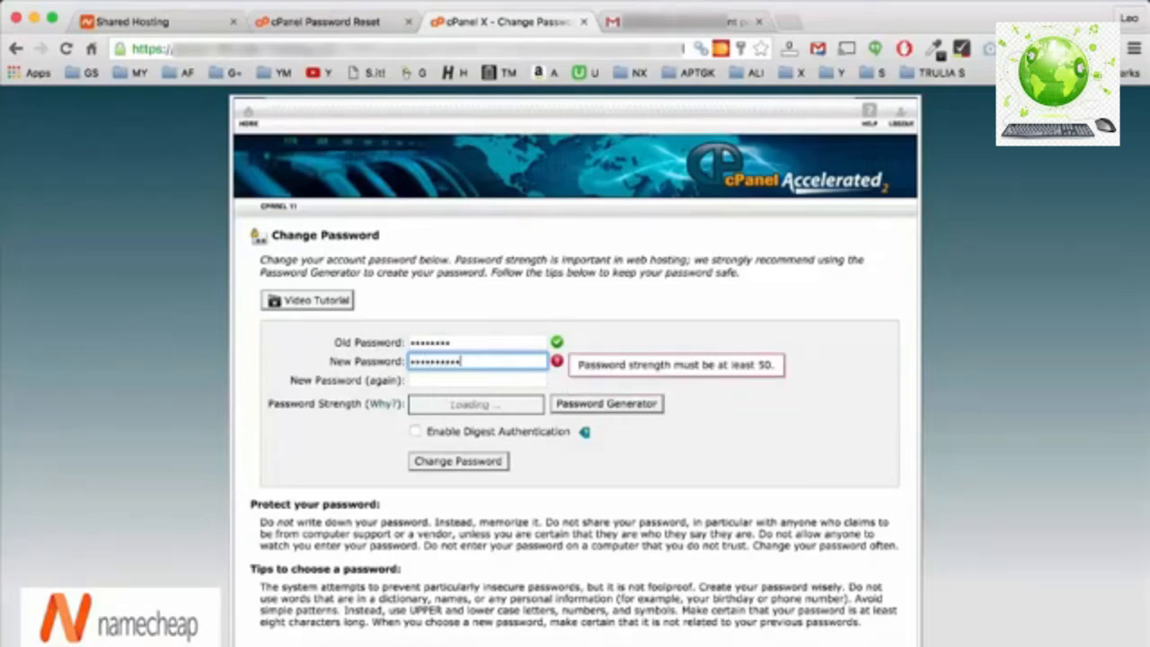
click(437, 377)
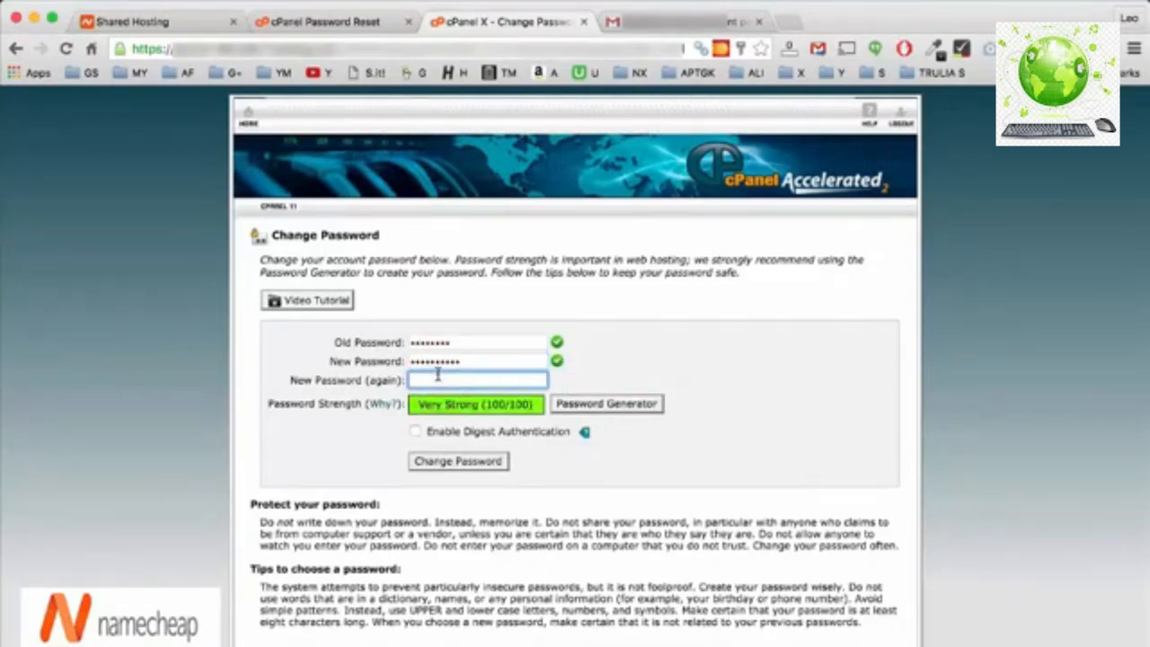
text(••••••••••)
click(643, 467)
click(469, 462)
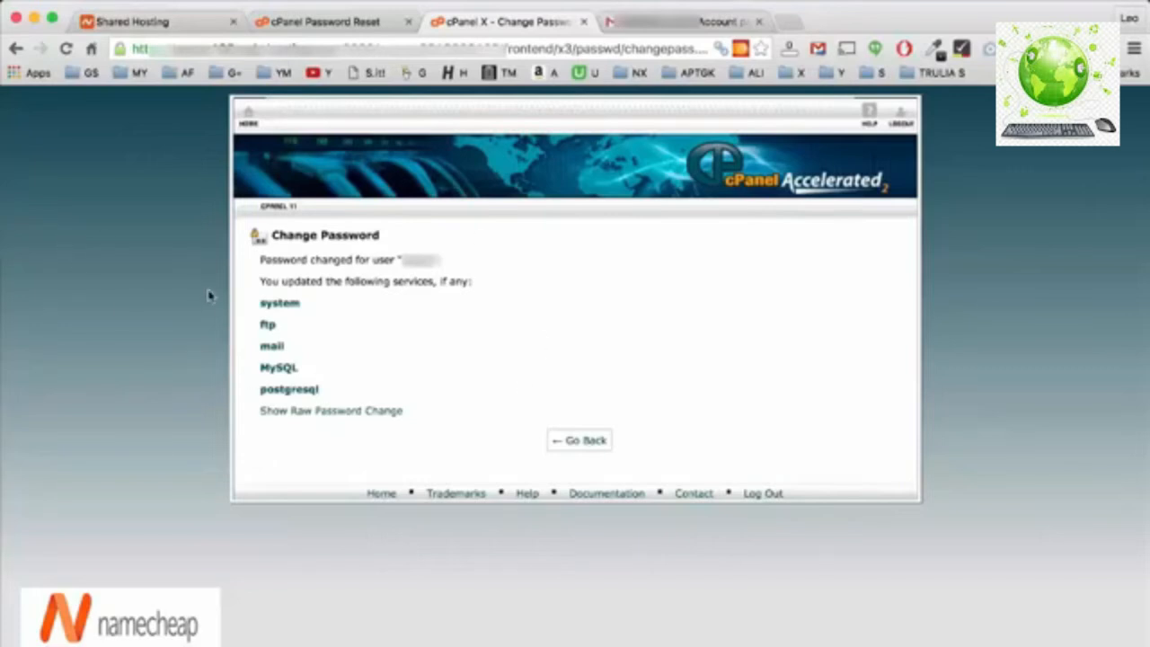
Load and reload the cpanel.dailythou.com login page in the address bar.
click(249, 115)
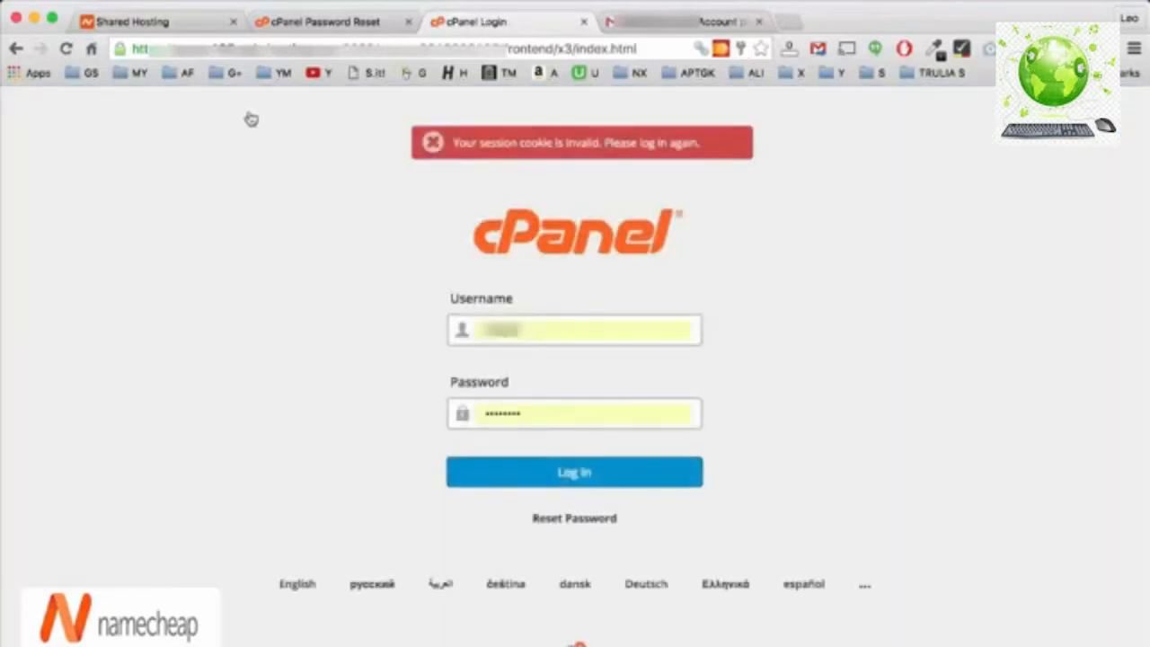
click(230, 50)
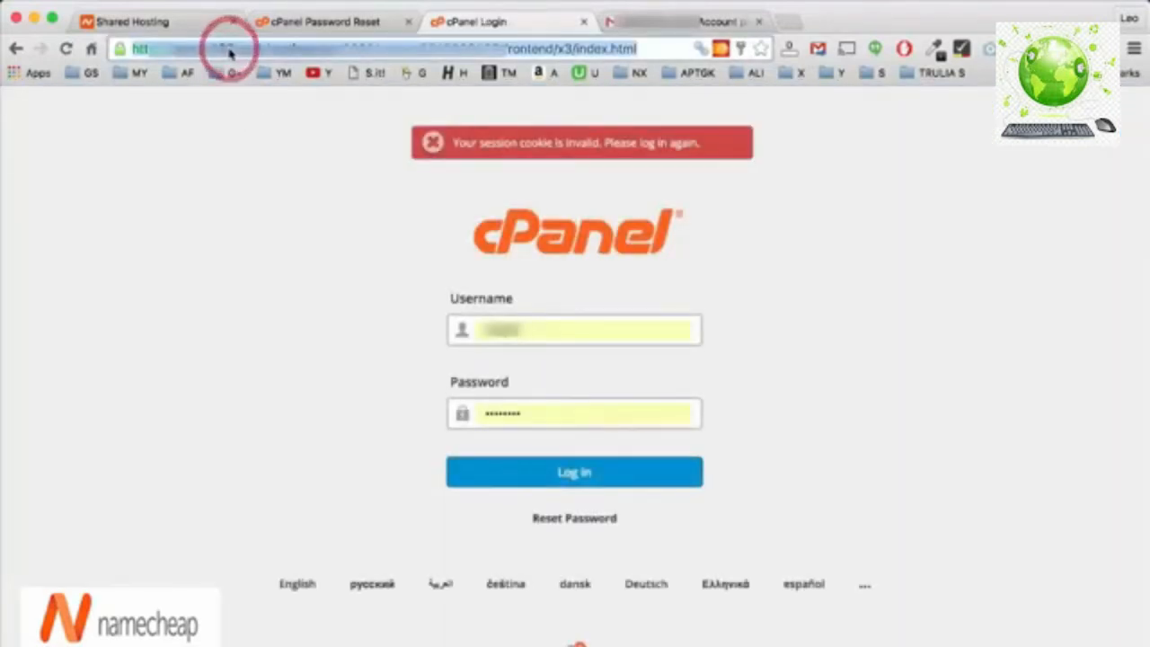
text(cpane)
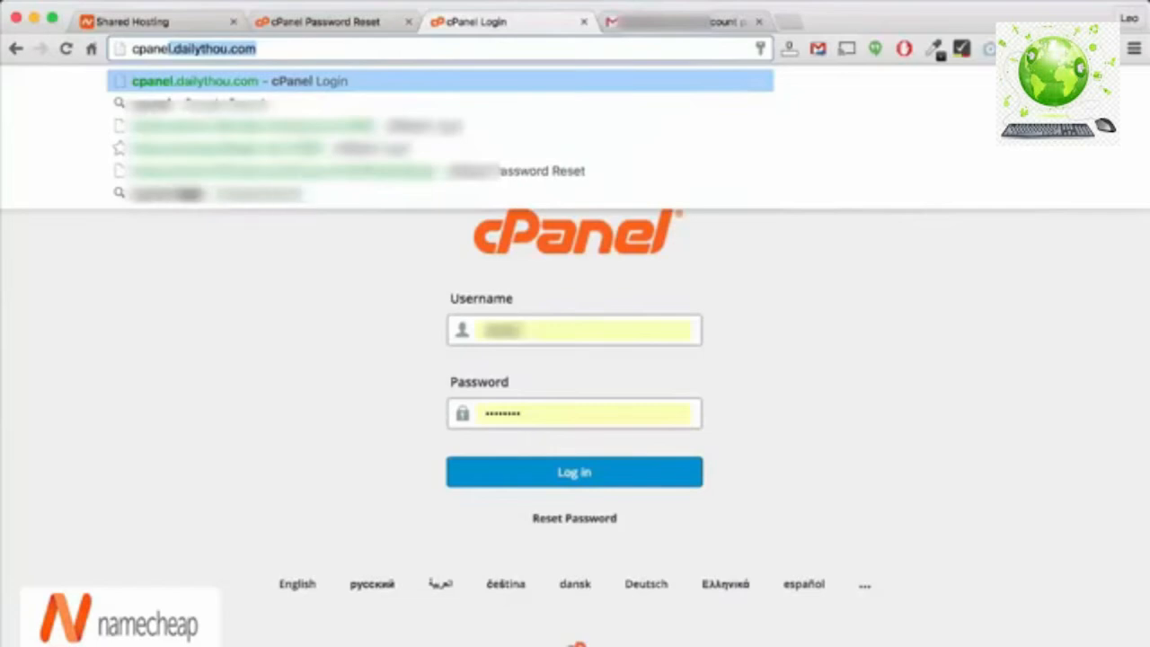
text(l)
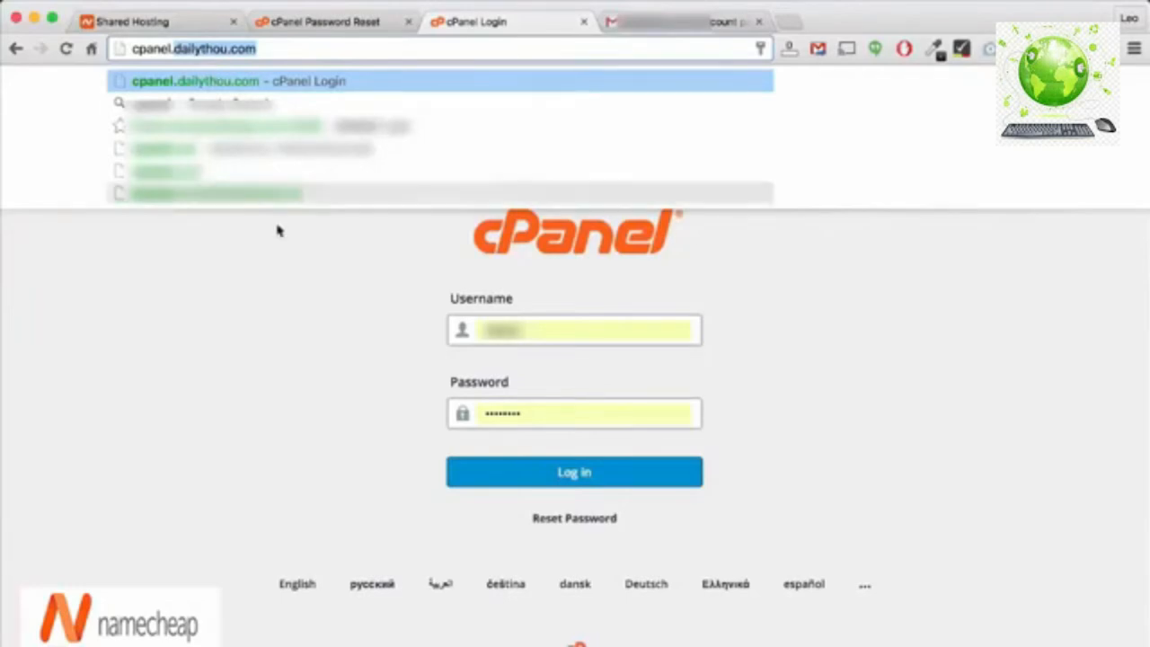
click(302, 49)
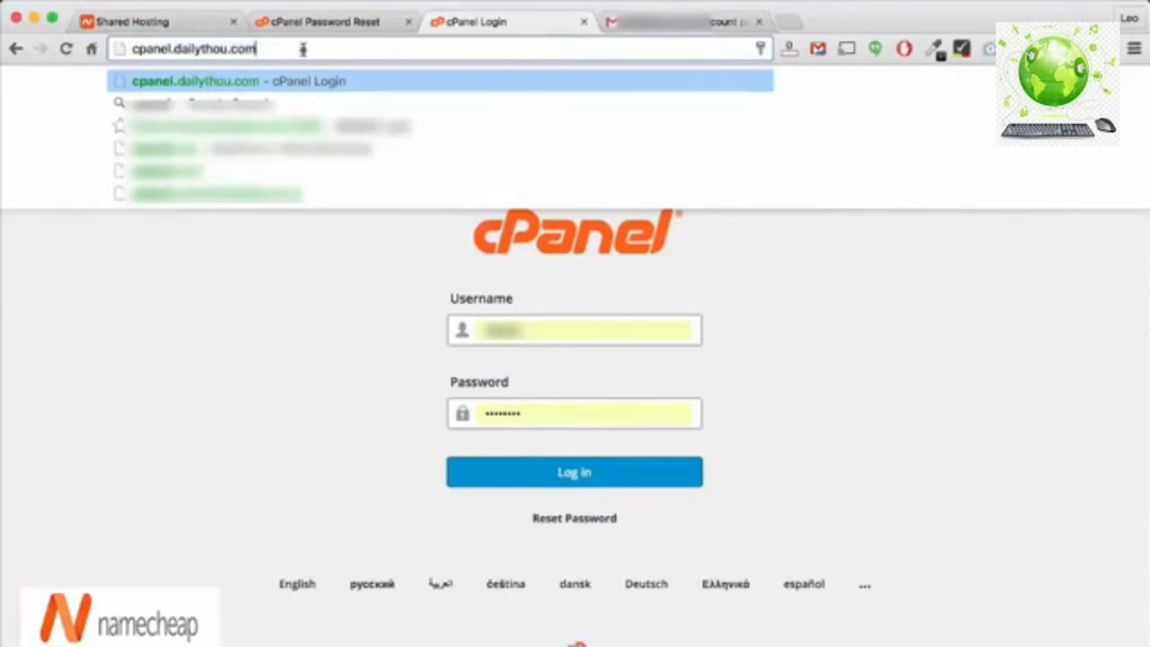
key(Return)
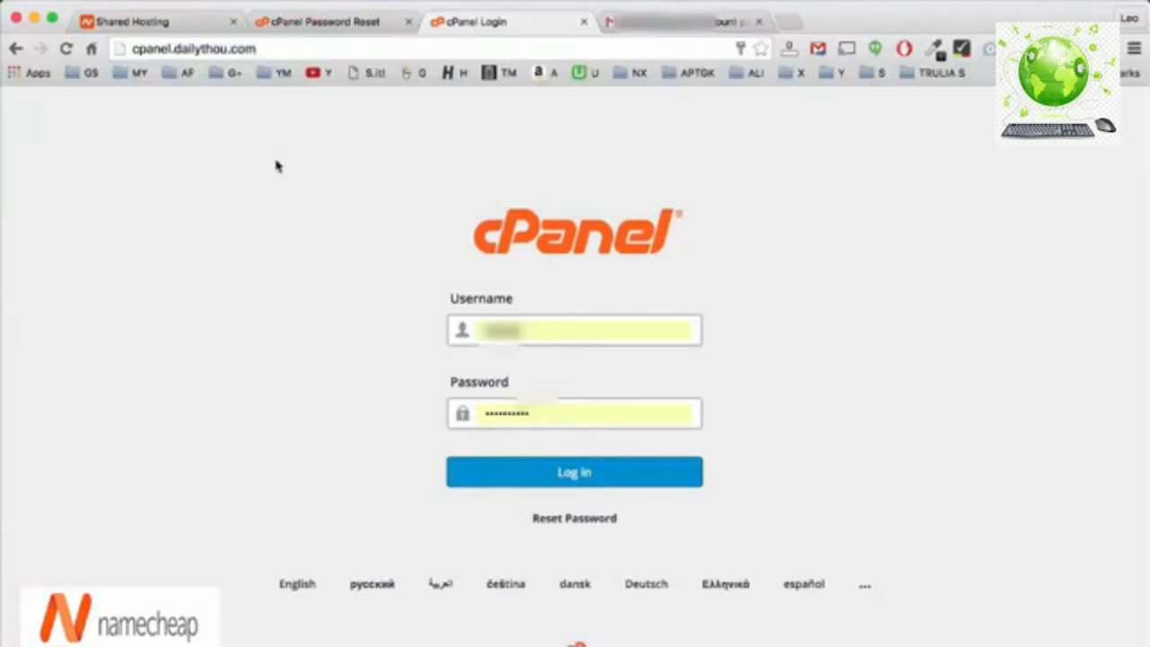
click(258, 48)
key(Return)
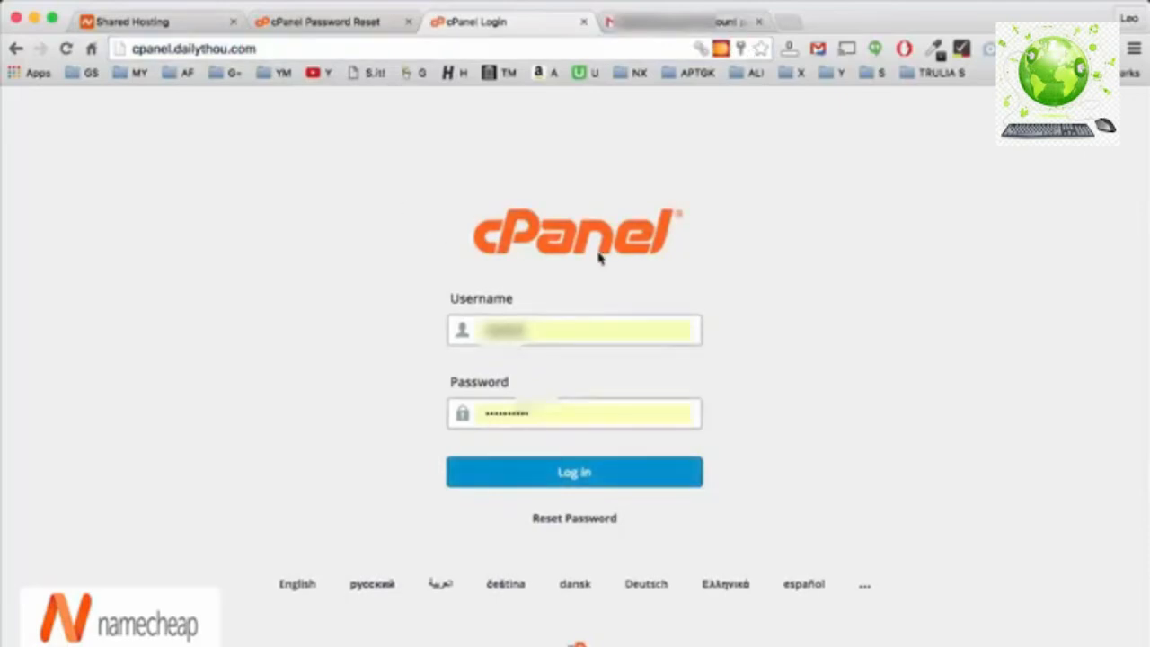
Check the reset password and autofilled username, then log in to cPanel.
click(149, 23)
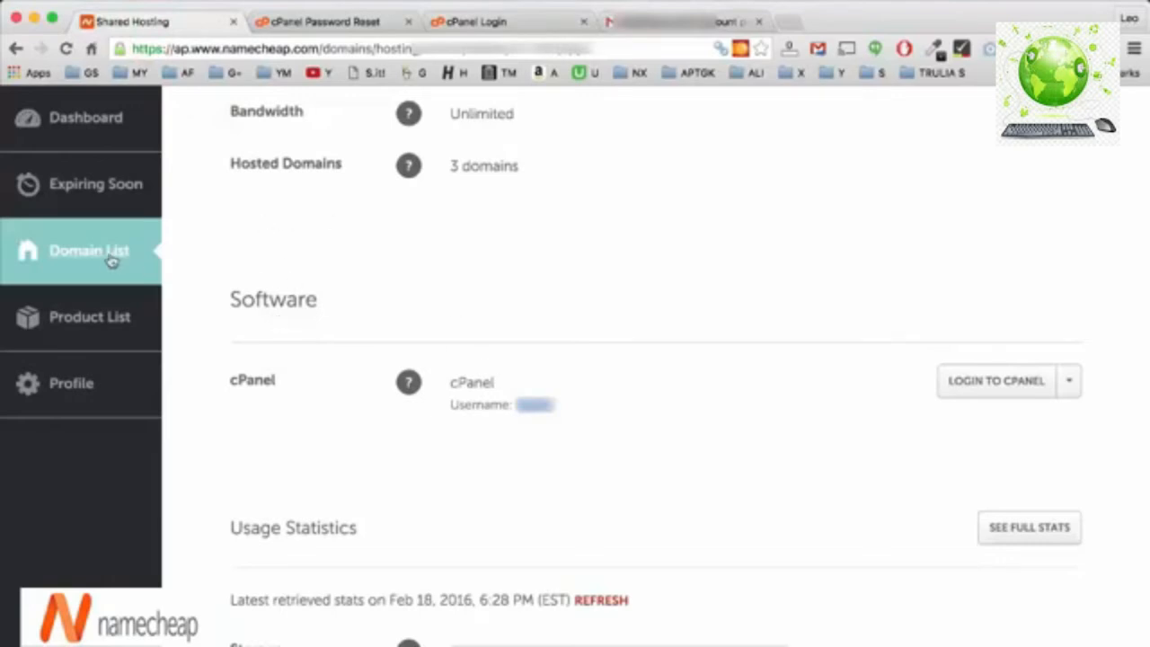
click(269, 22)
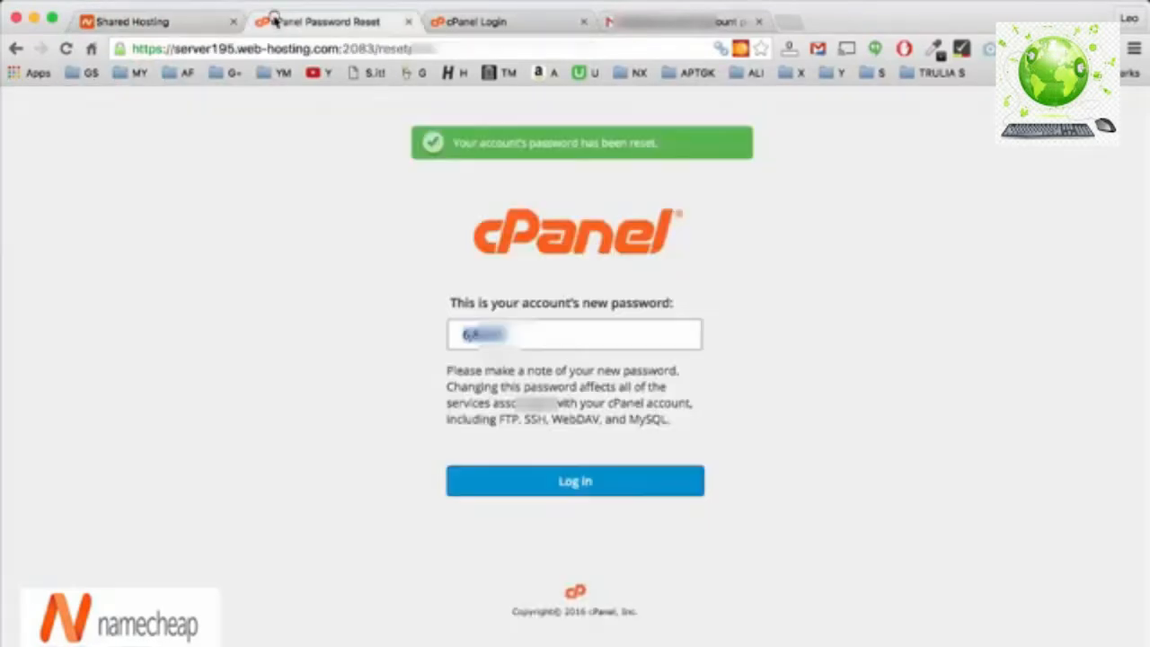
click(469, 23)
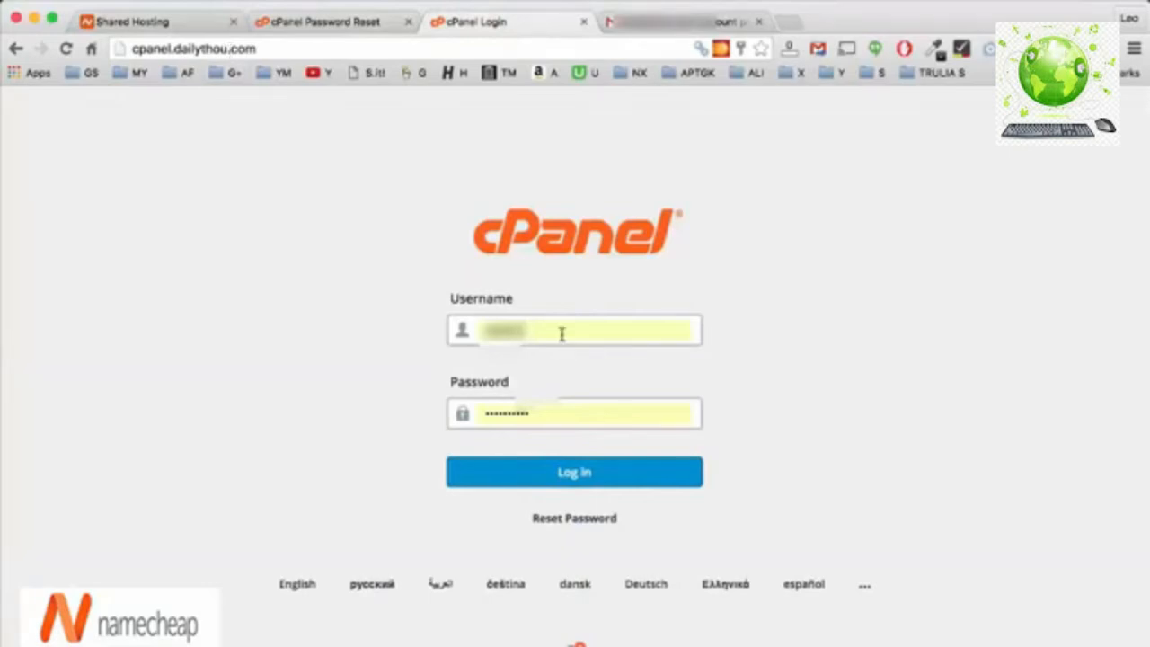
click(531, 330)
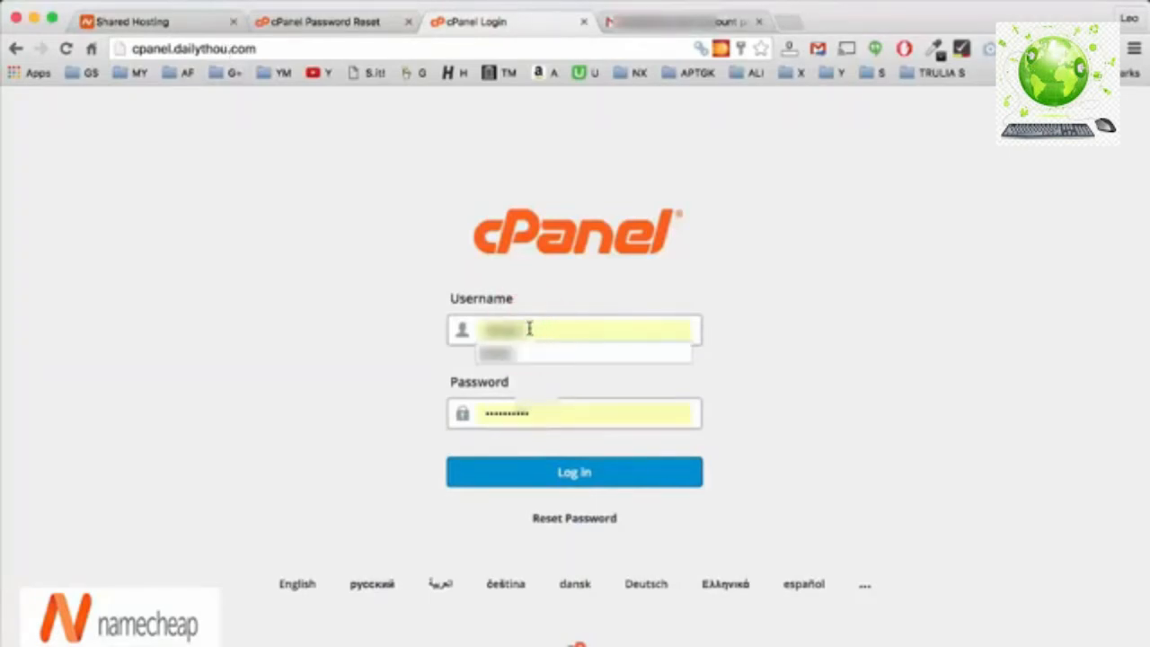
click(474, 330)
click(564, 476)
click(376, 378)
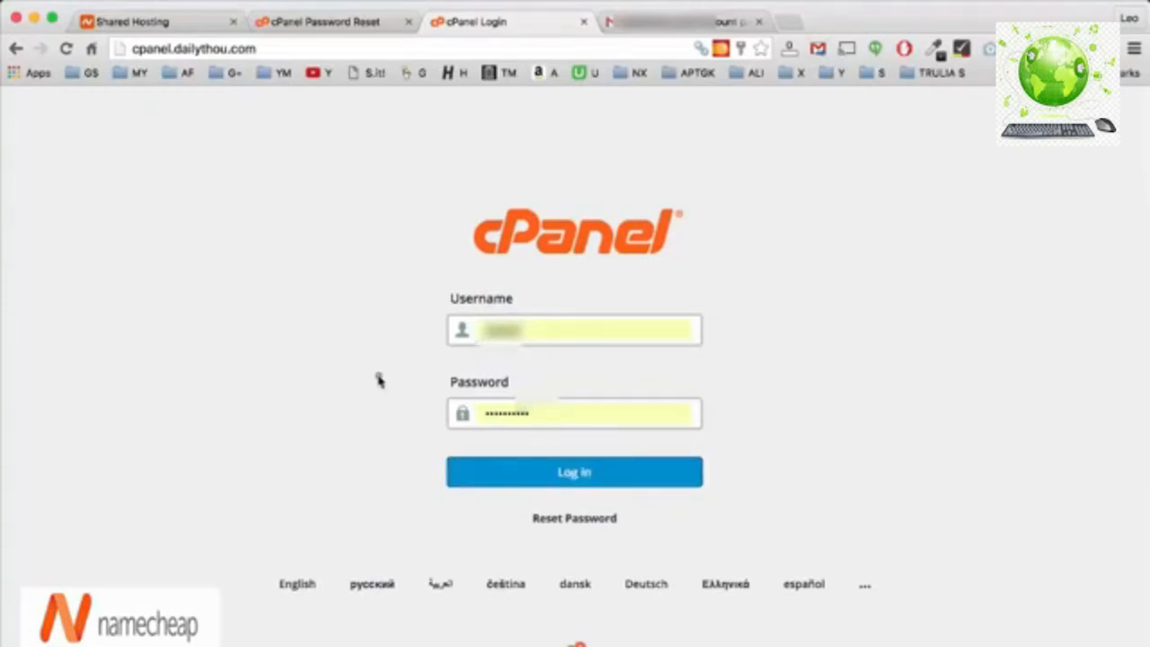
click(564, 478)
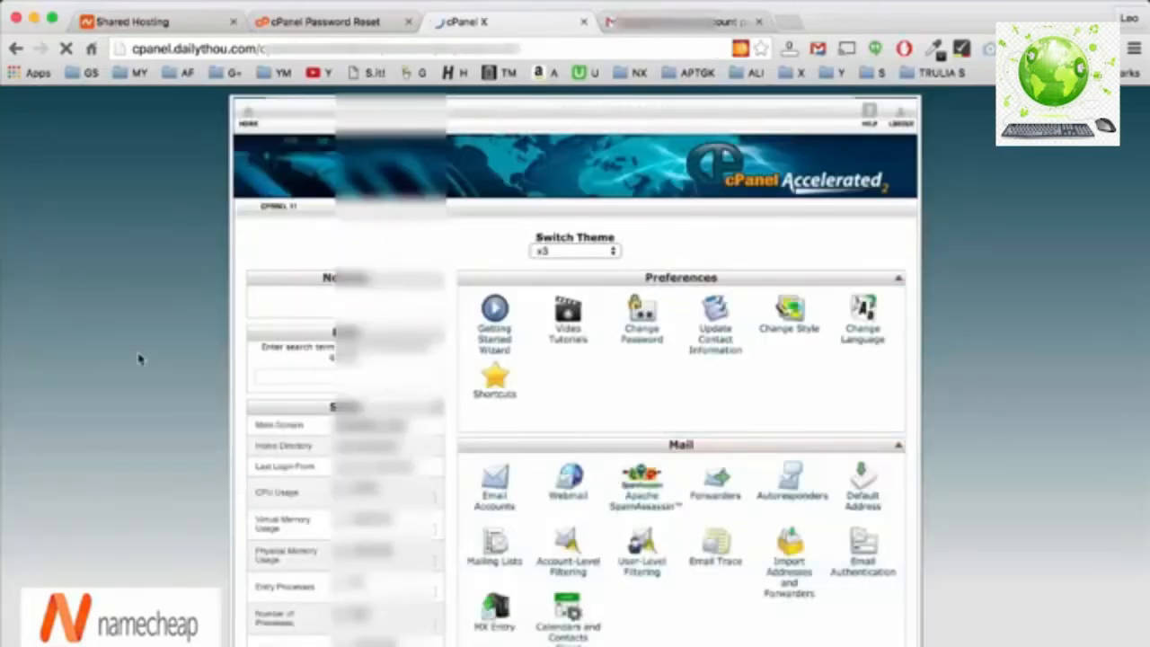
Open the WordPress 4.4.2 page from cPanel's Softaculous Apps Installer section.
scroll(132, 252, down, 1)
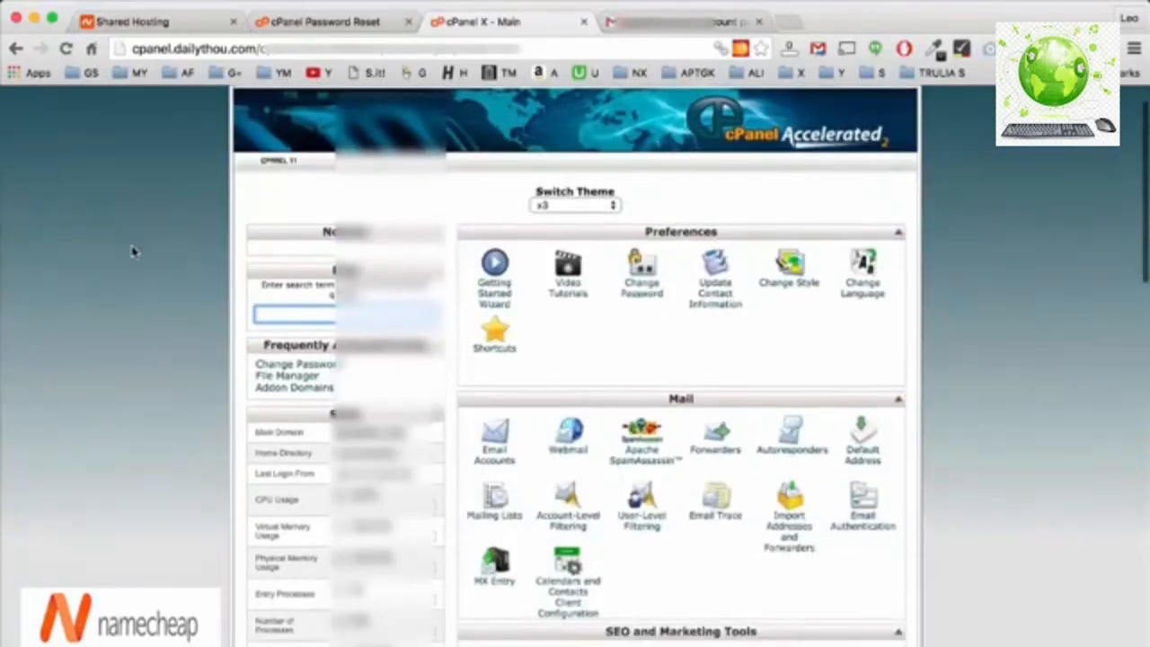
scroll(133, 250, down, 3)
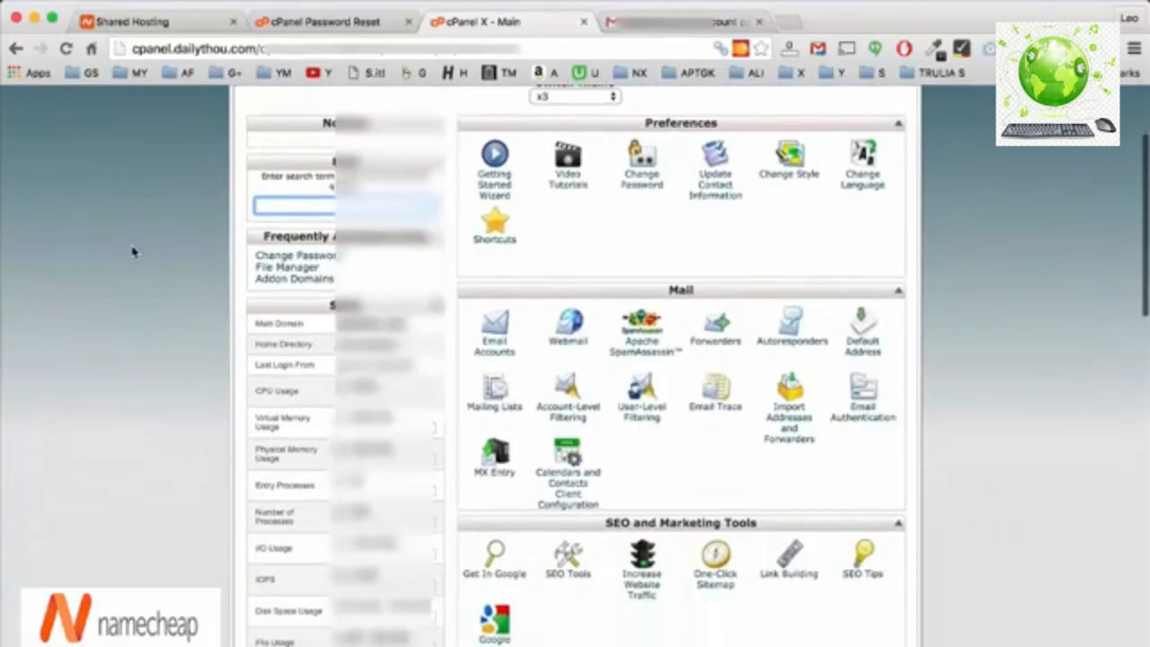
scroll(654, 356, down, 10)
scroll(654, 356, down, 15)
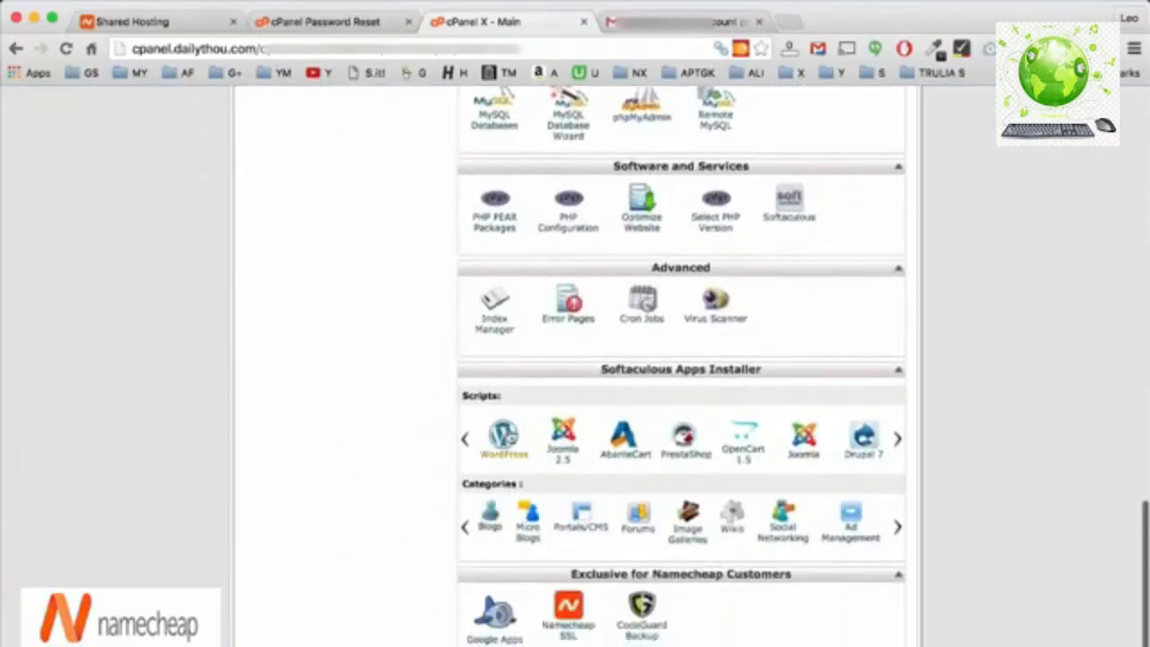
click(506, 435)
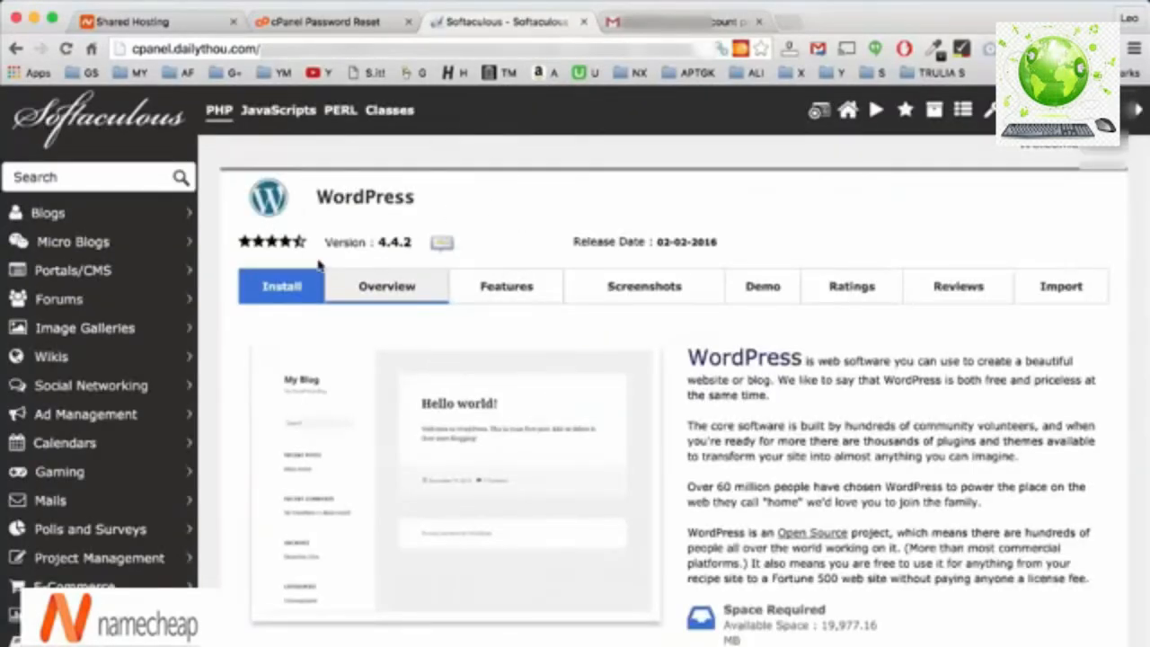
Open the WordPress Install form in Softaculous.
click(280, 289)
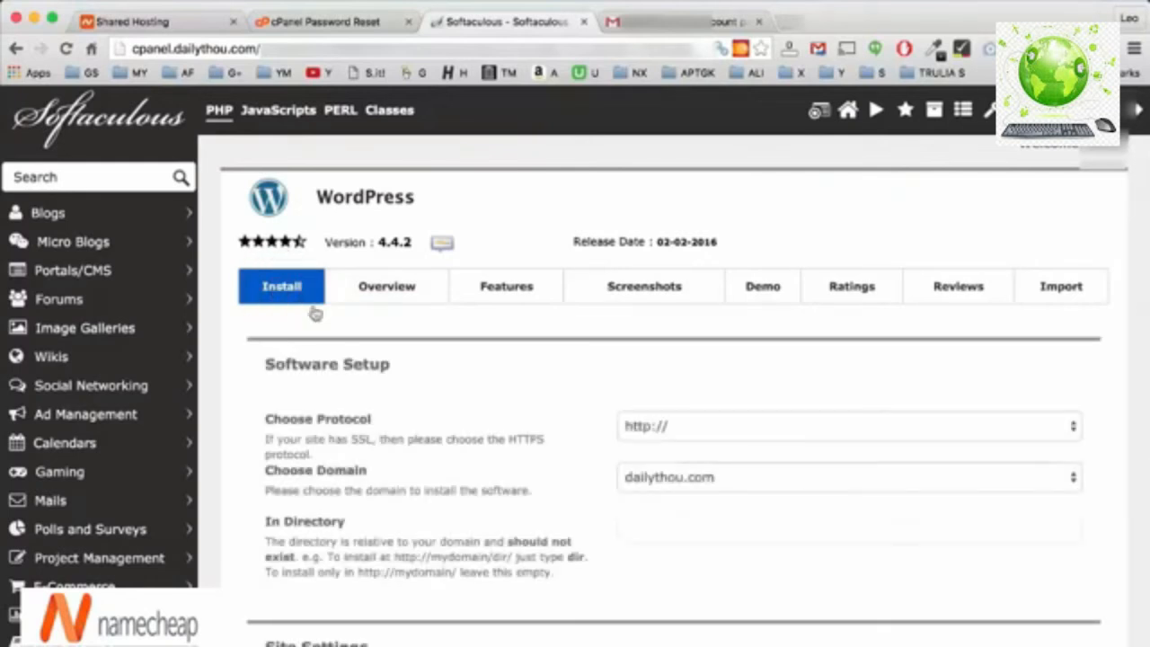
scroll(508, 431, down, 3)
scroll(508, 431, up, 3)
scroll(507, 424, down, 1)
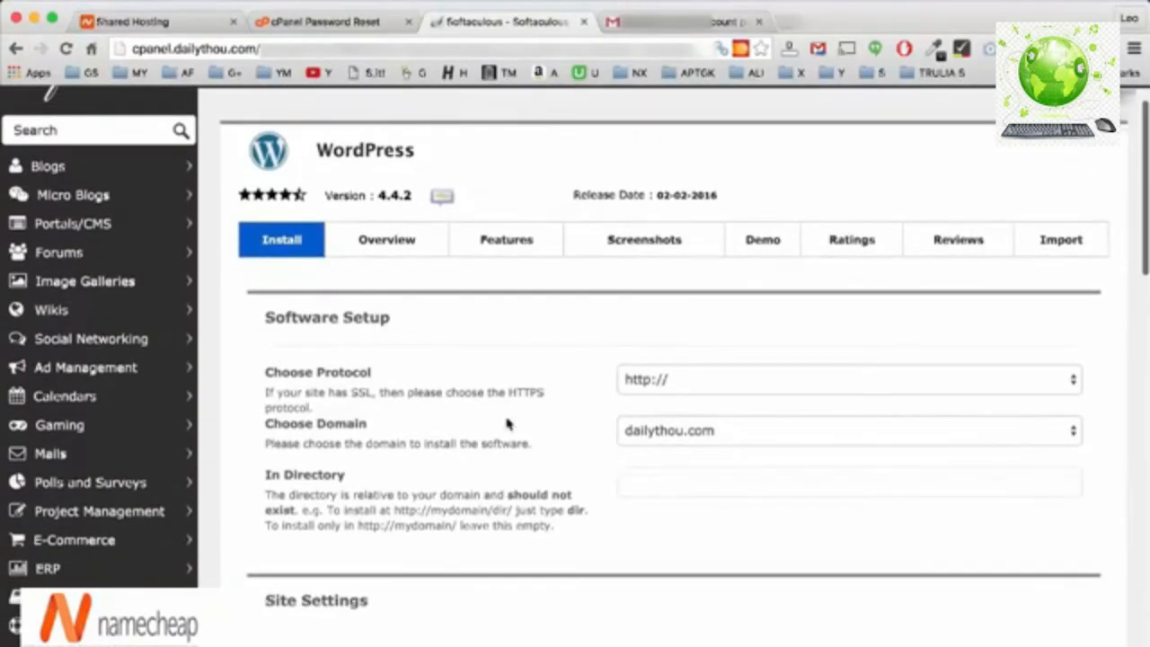
click(688, 383)
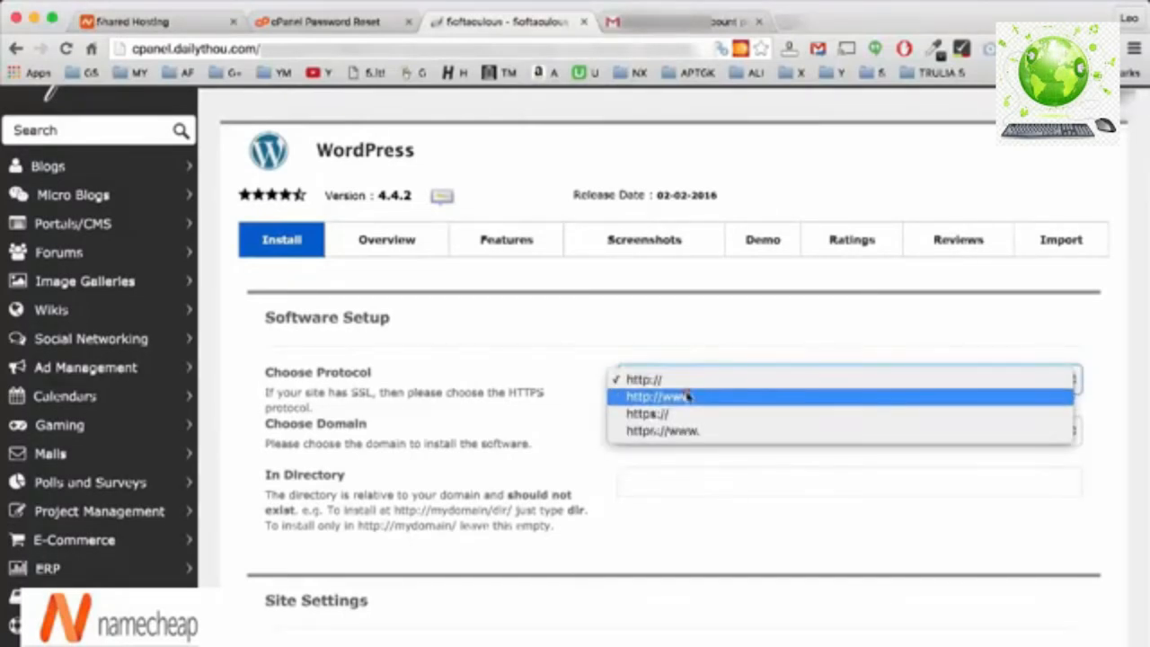
click(687, 396)
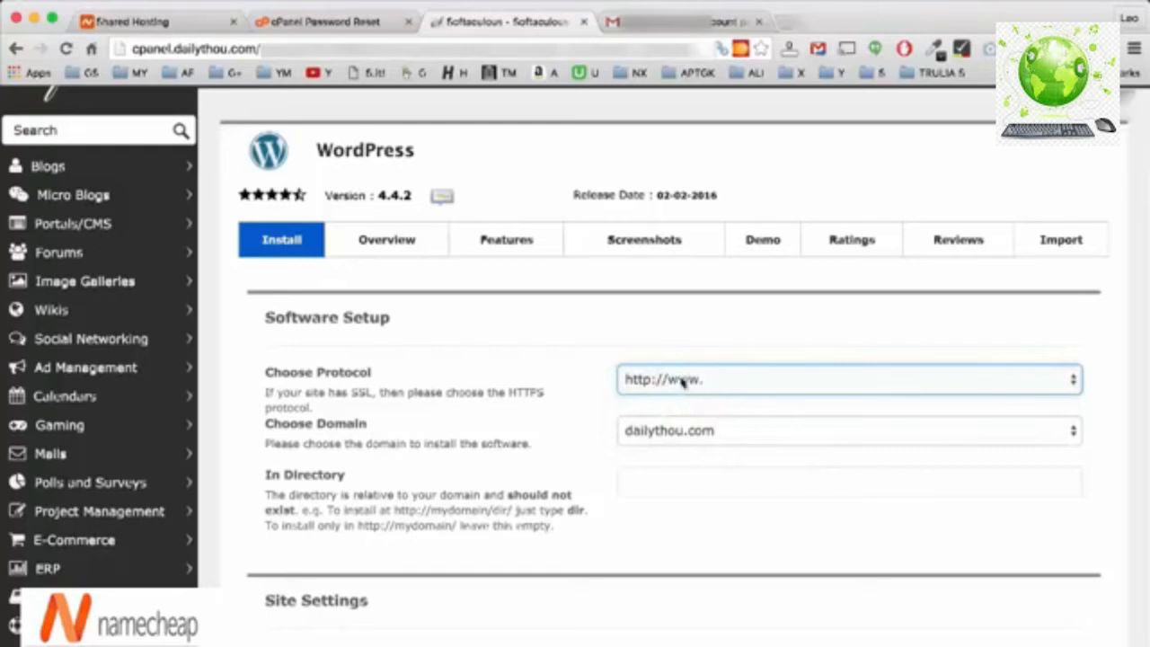
click(684, 388)
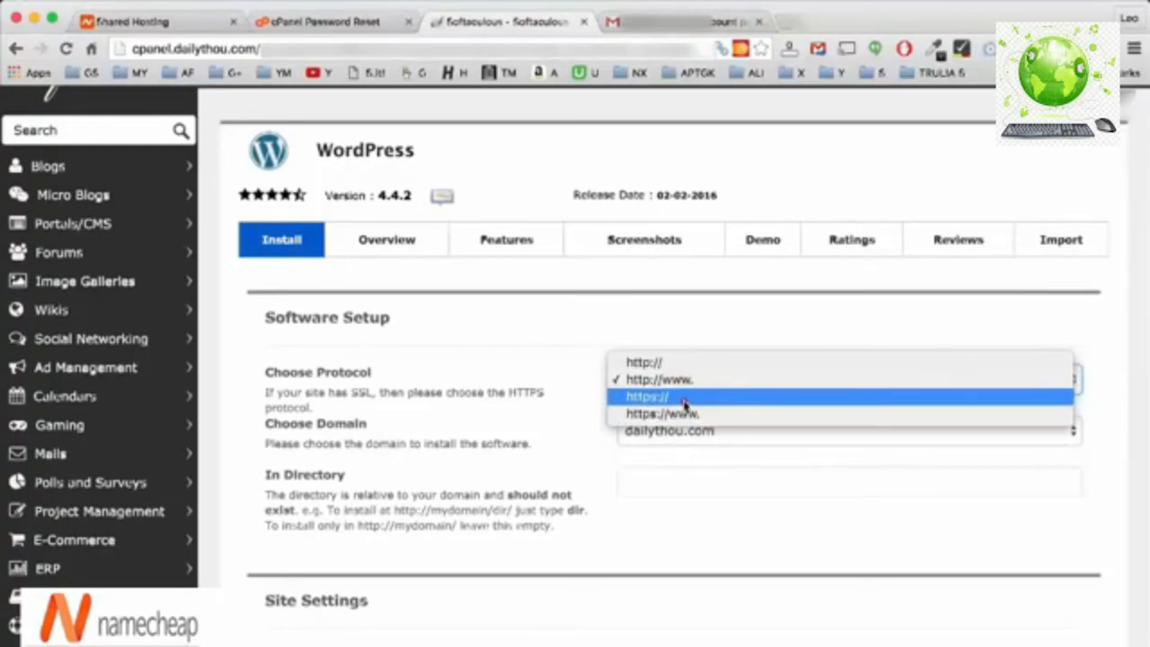
click(685, 381)
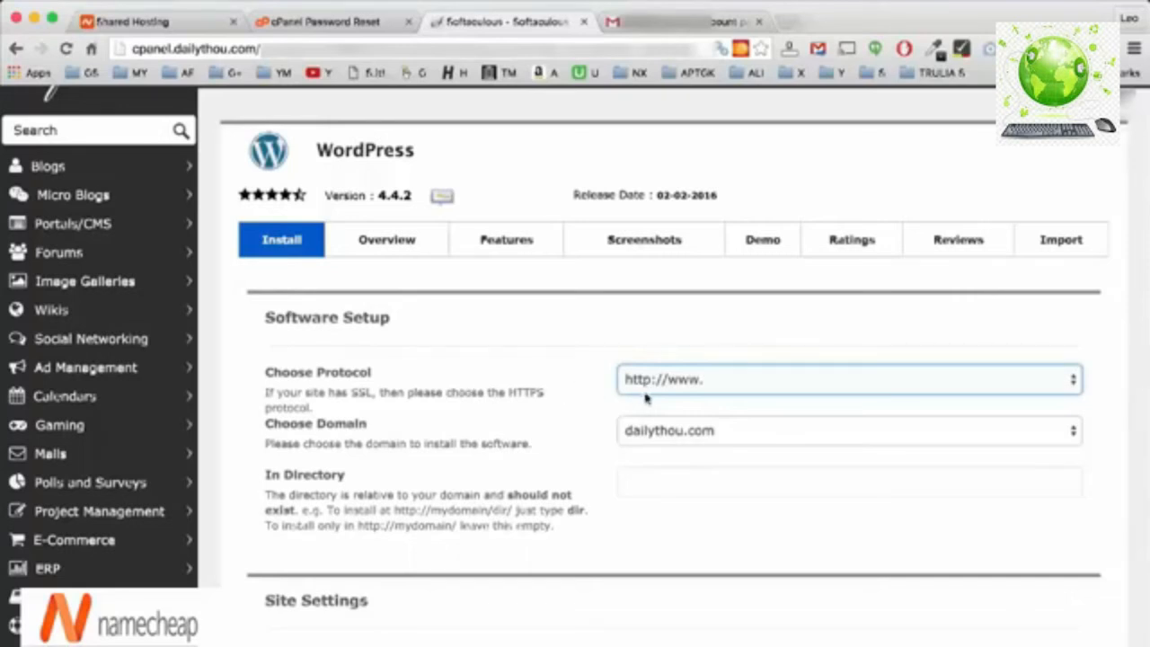
scroll(521, 395, down, 1)
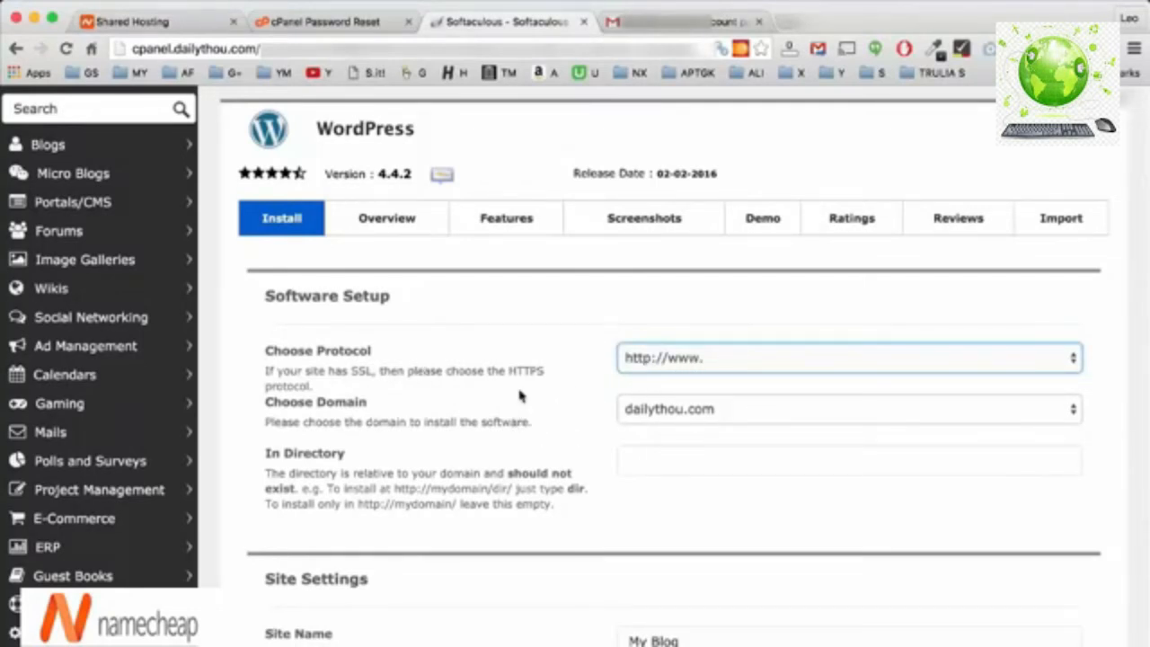
scroll(521, 396, down, 1)
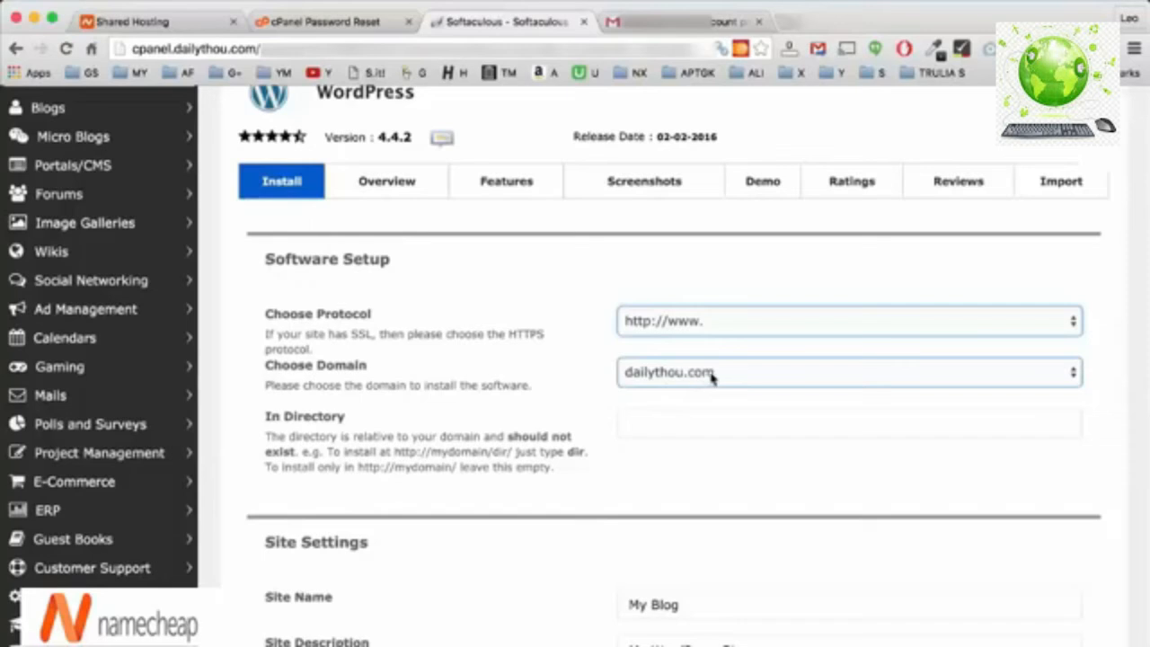
scroll(533, 362, down, 5)
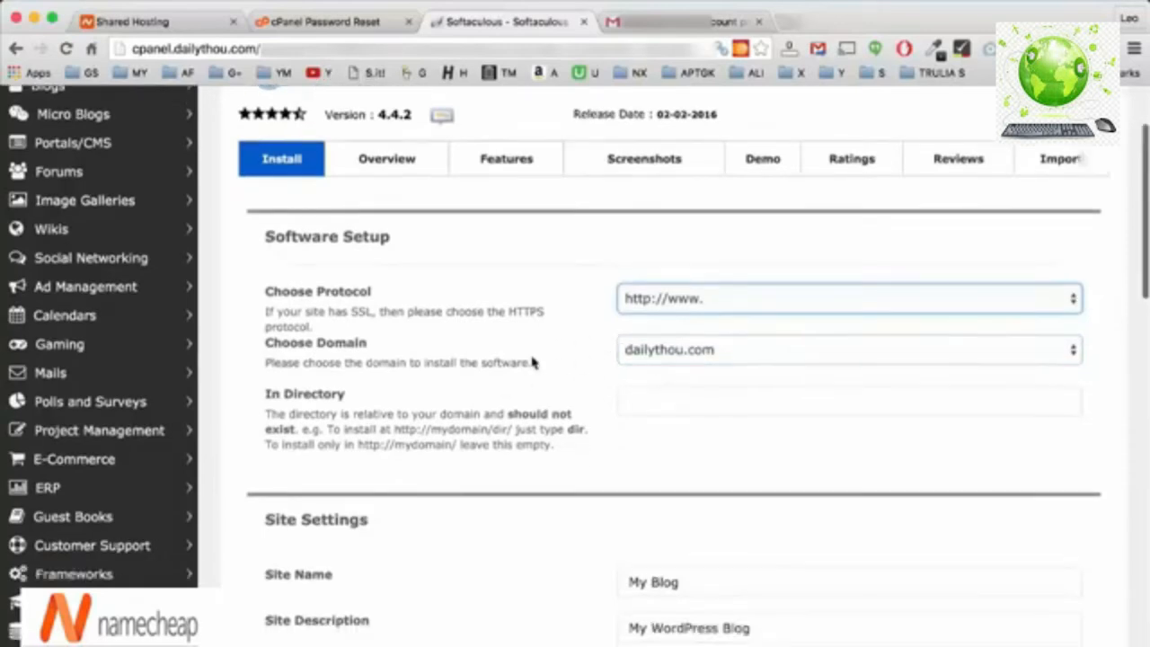
Replace the default site name 'My Blog' and set the description to 'How to make $1000 every'.
drag(711, 362, 550, 356)
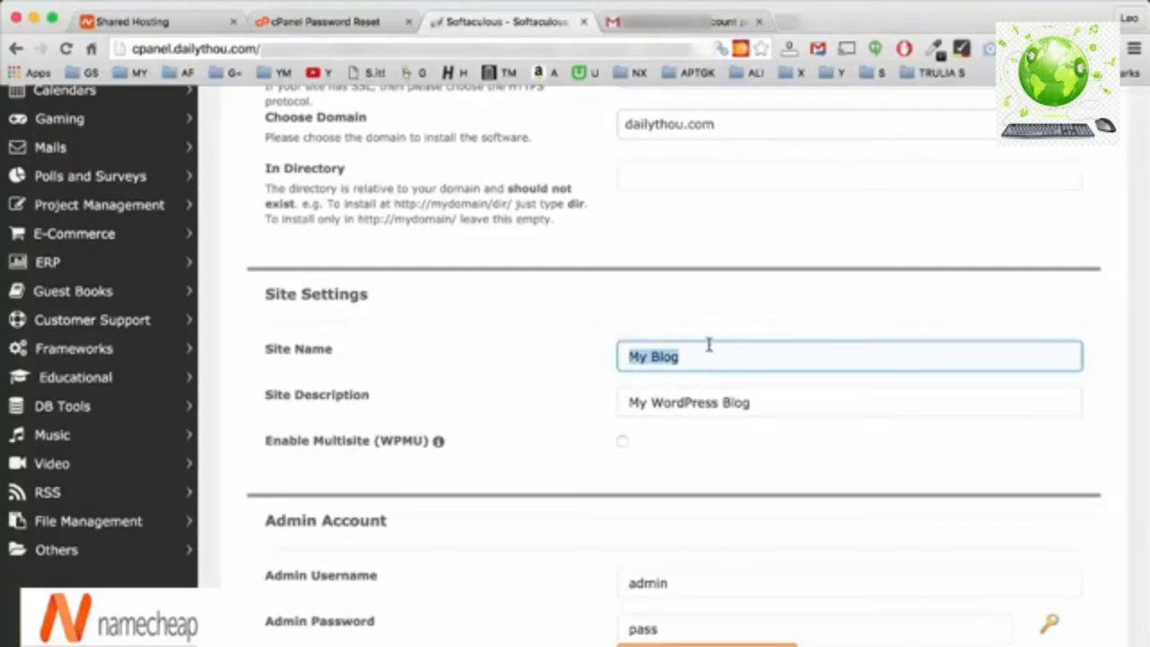
text(Leo's Daily Thou)
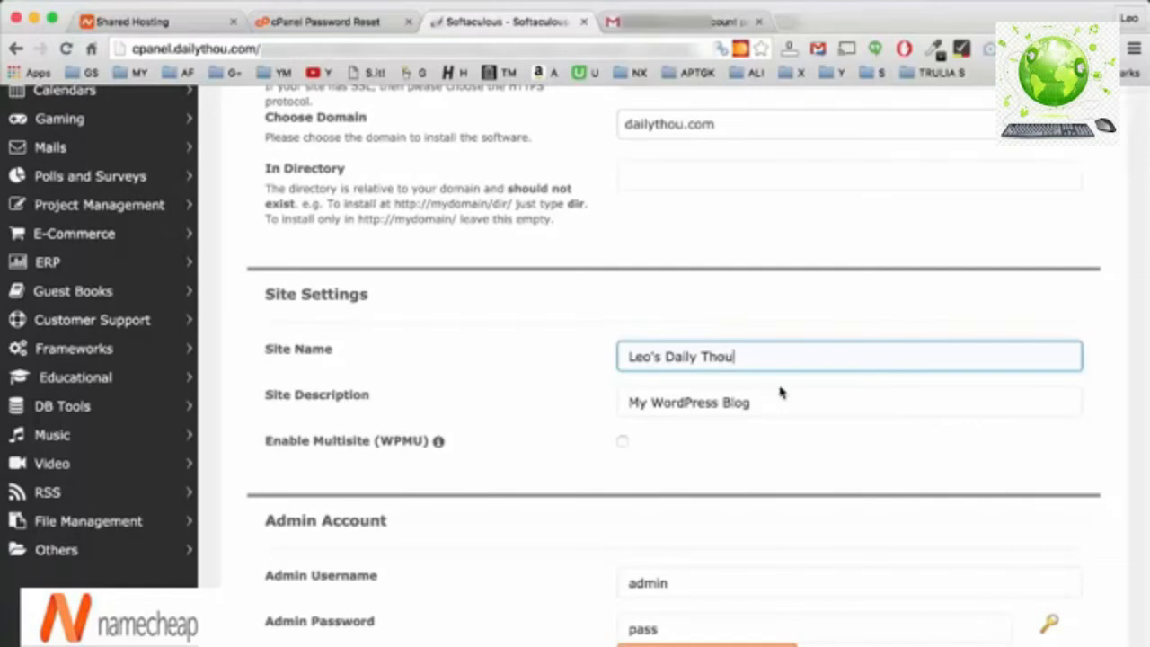
drag(775, 402, 435, 378)
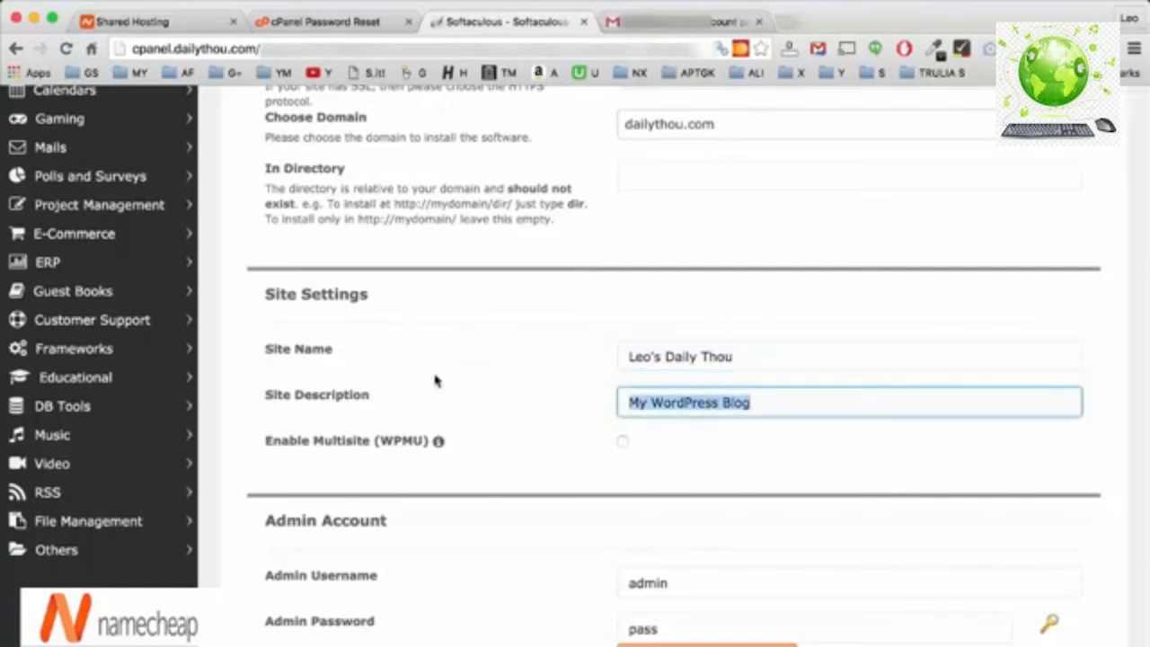
text(How t)
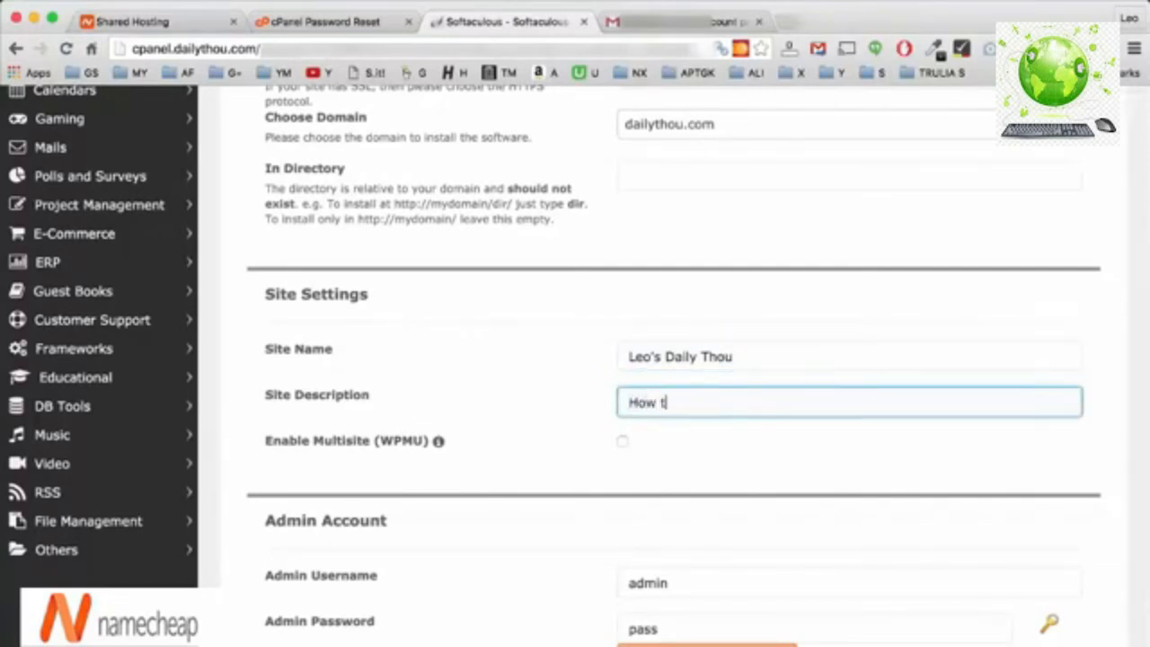
text(o make $1000 every)
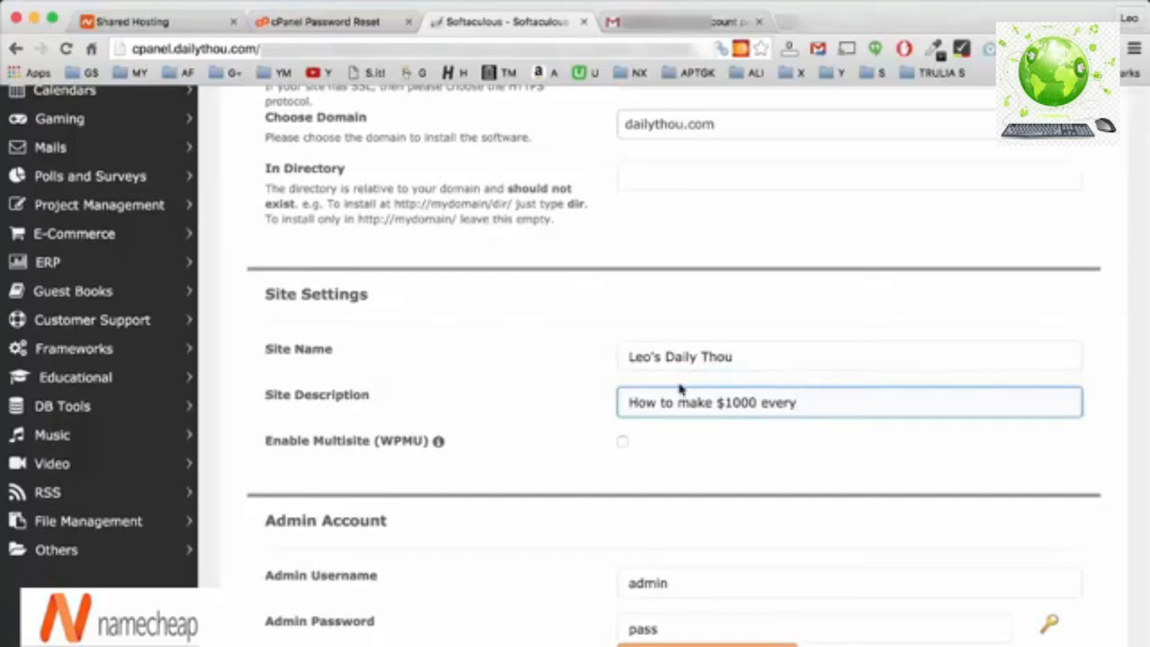
scroll(605, 384, down, 1)
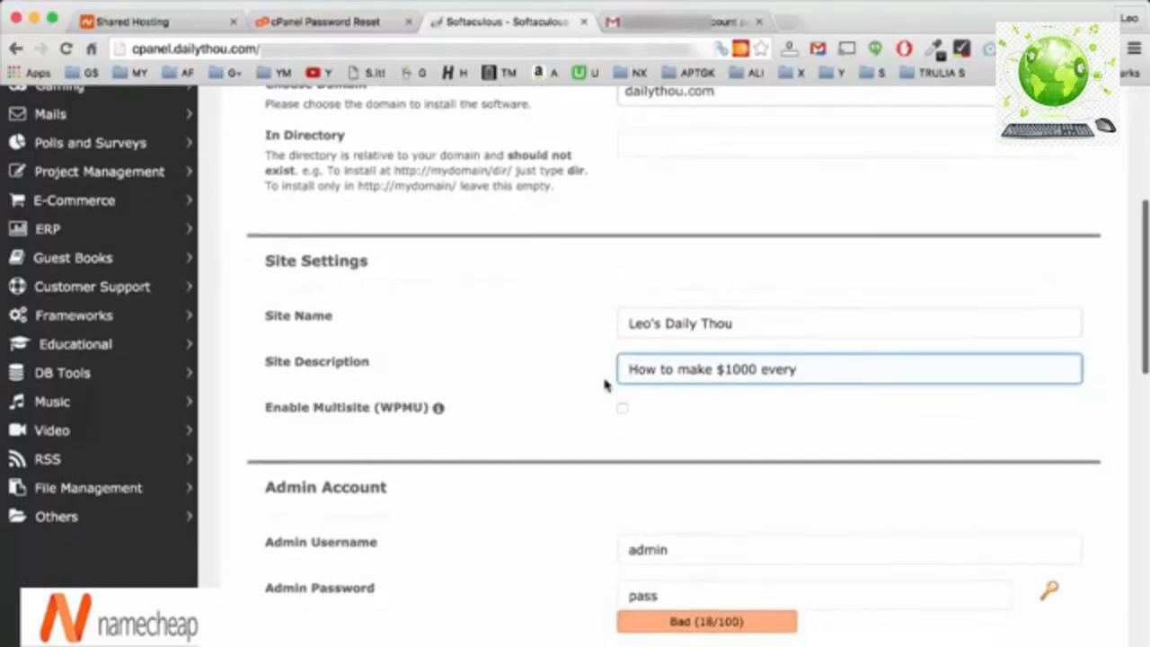
scroll(605, 385, down, 1)
scroll(604, 385, up, 1)
scroll(605, 384, down, 1)
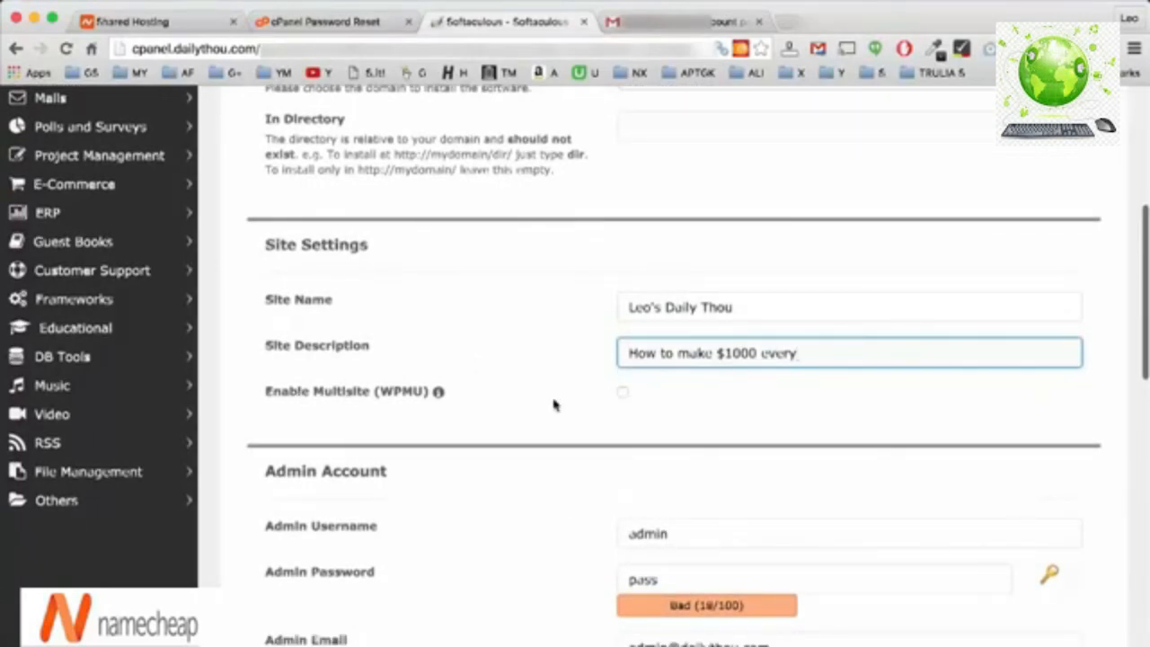
scroll(552, 403, down, 3)
scroll(478, 463, down, 2)
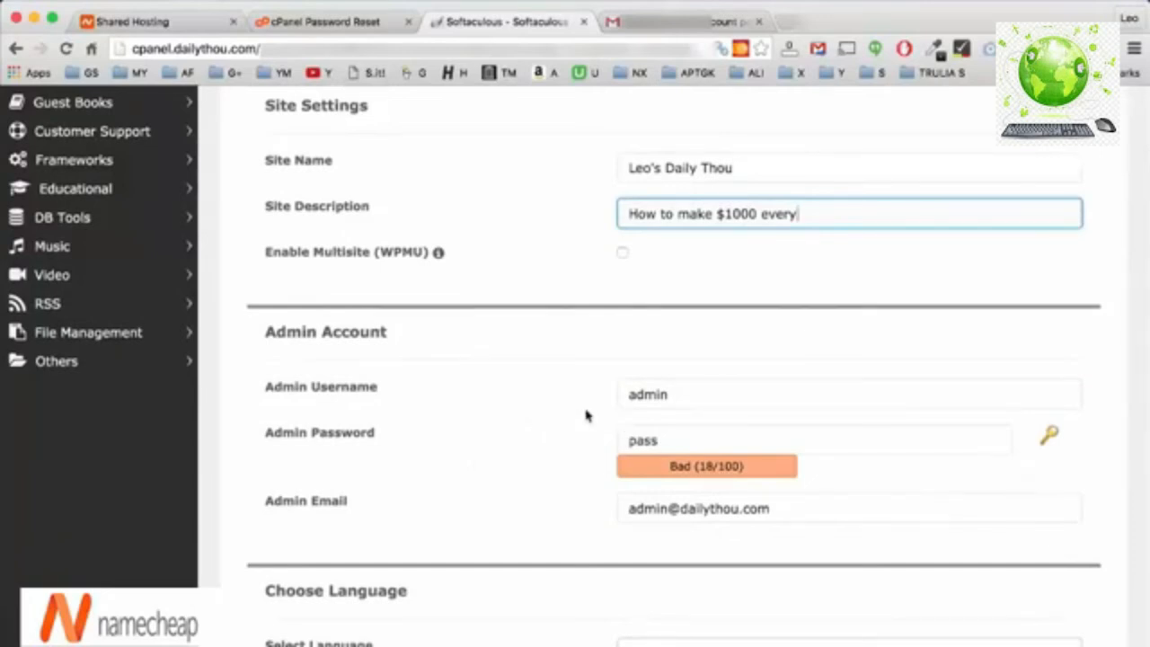
Replace the default admin username with the owner's own username.
drag(678, 395, 618, 394)
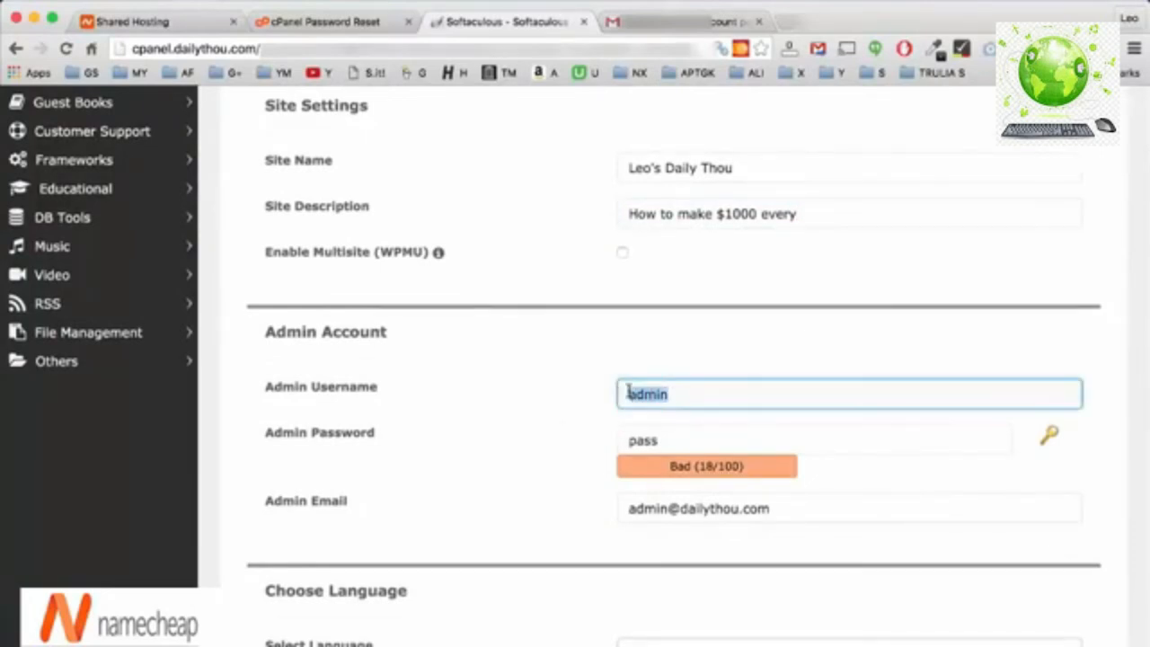
click(692, 393)
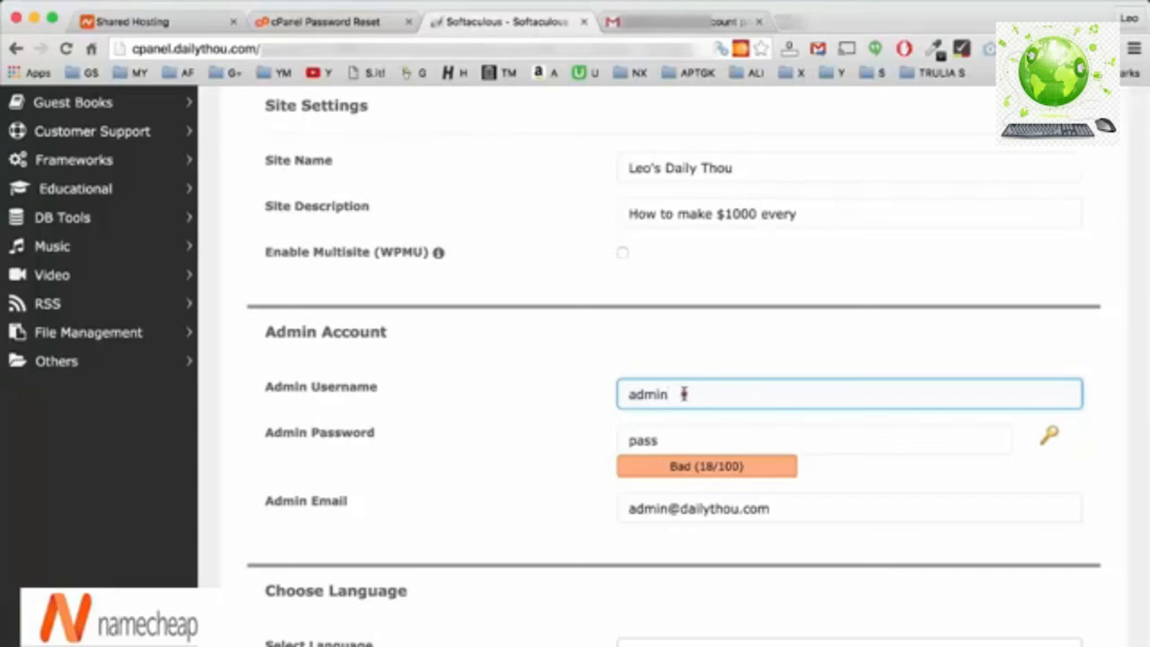
drag(684, 393, 621, 388)
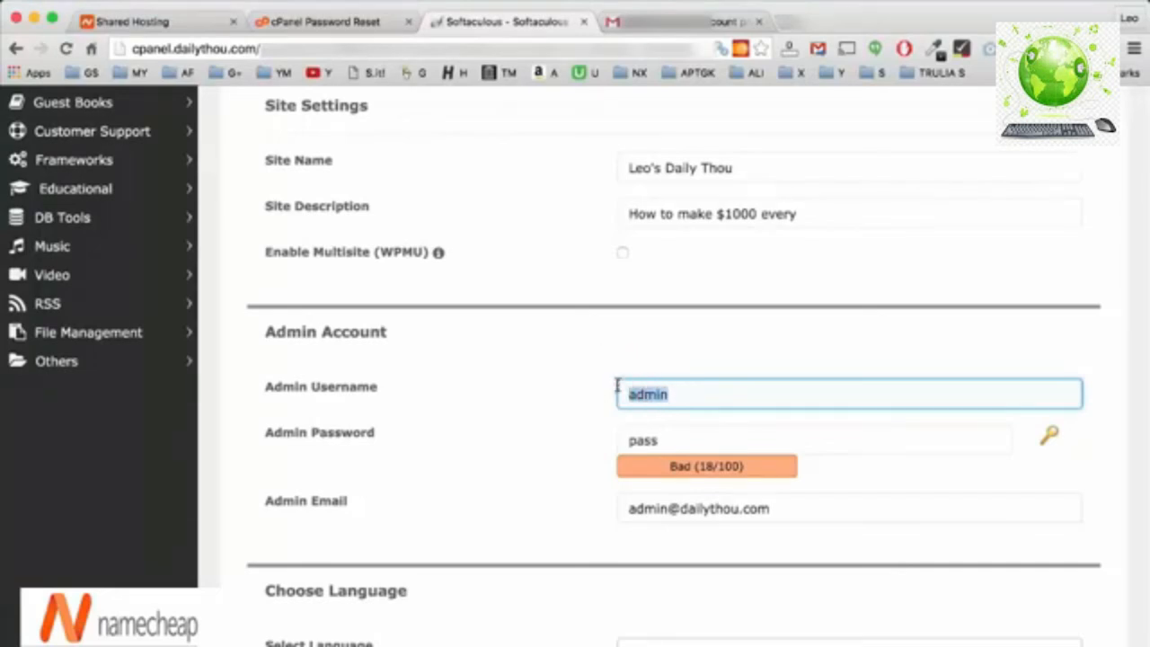
text(leoadmin)
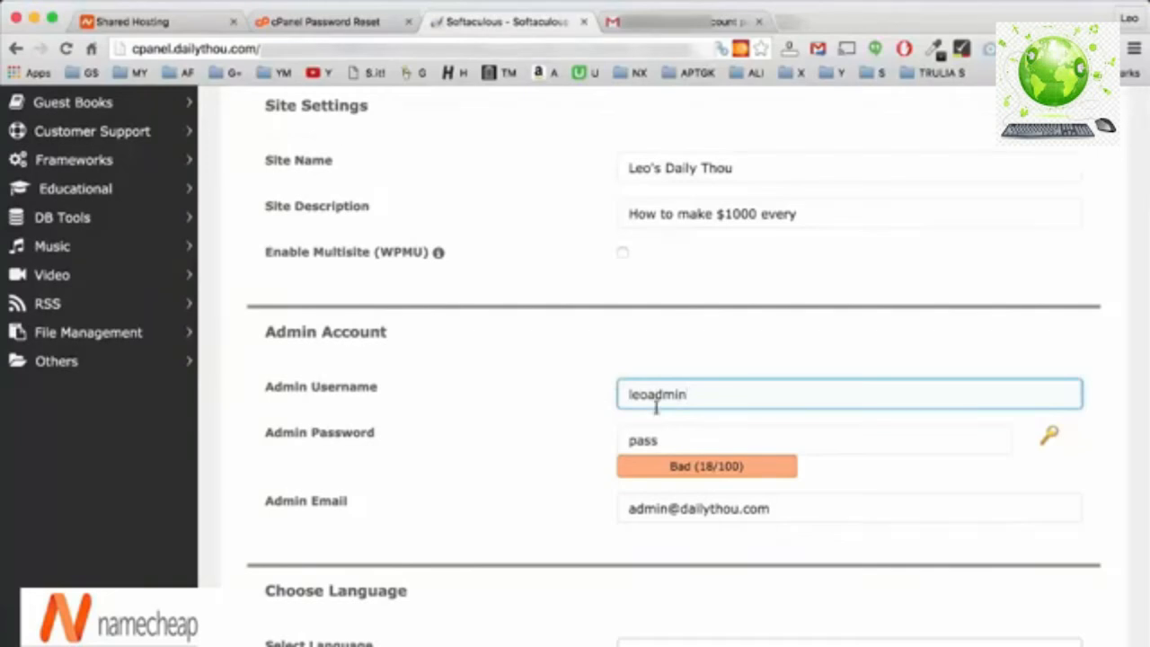
Enter a new admin password and the owner's e-mail address.
drag(676, 439, 540, 414)
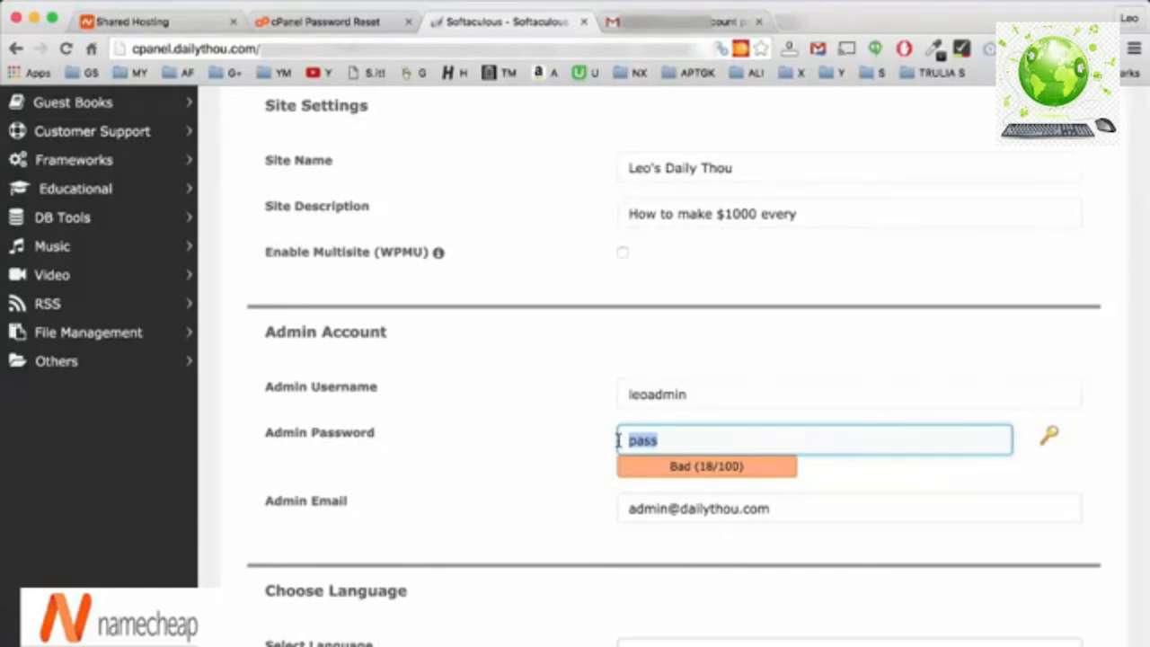
text(passw)
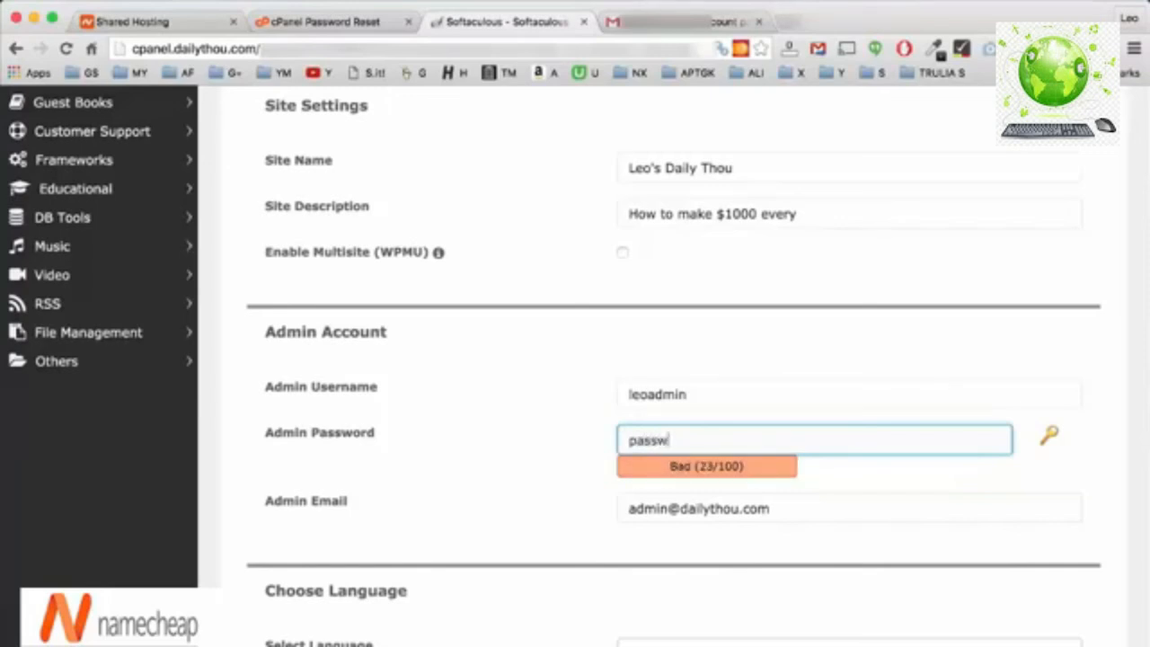
text(ord)
drag(830, 515, 612, 507)
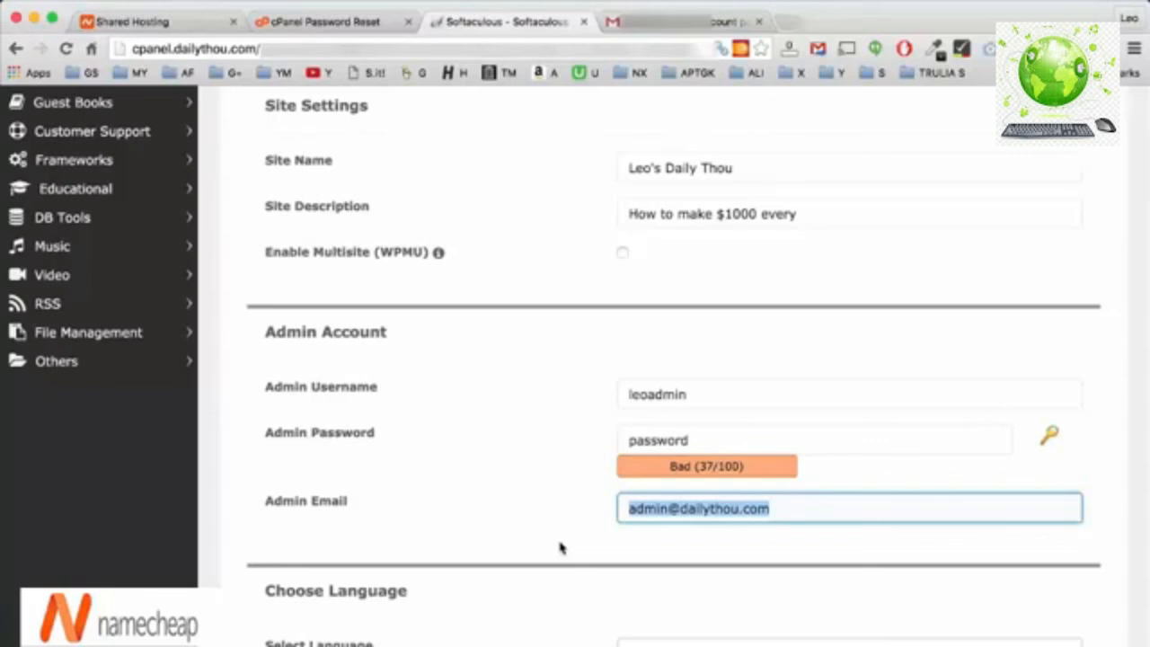
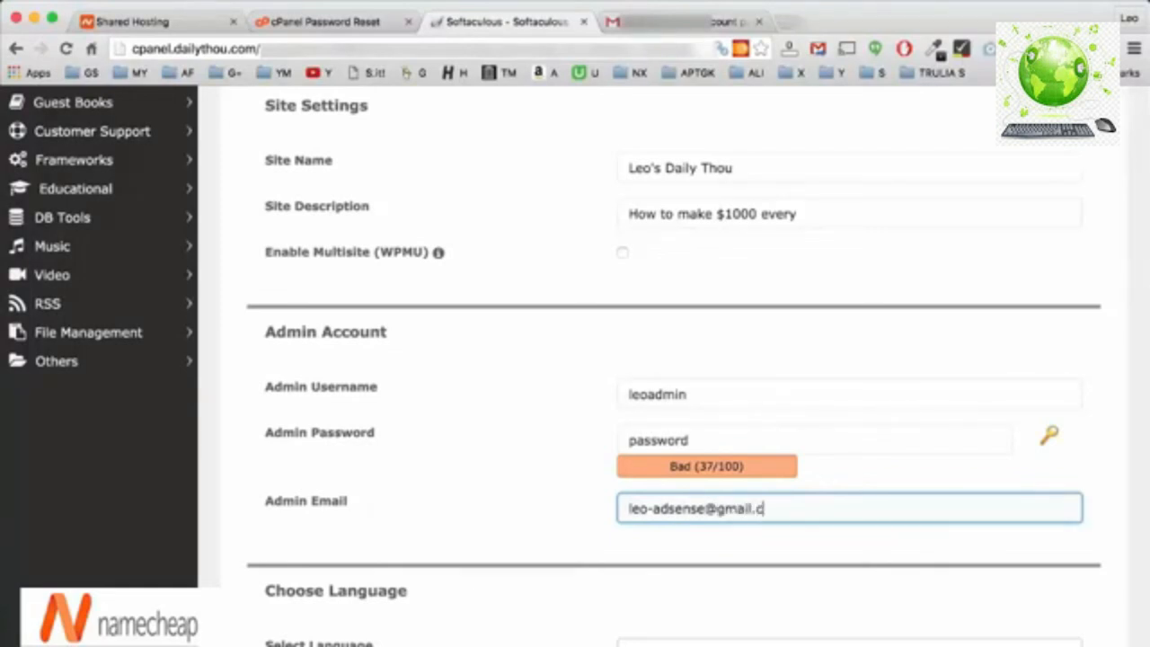
Keep the default language, plugins and theme and launch the WordPress installation.
scroll(483, 535, down, 3)
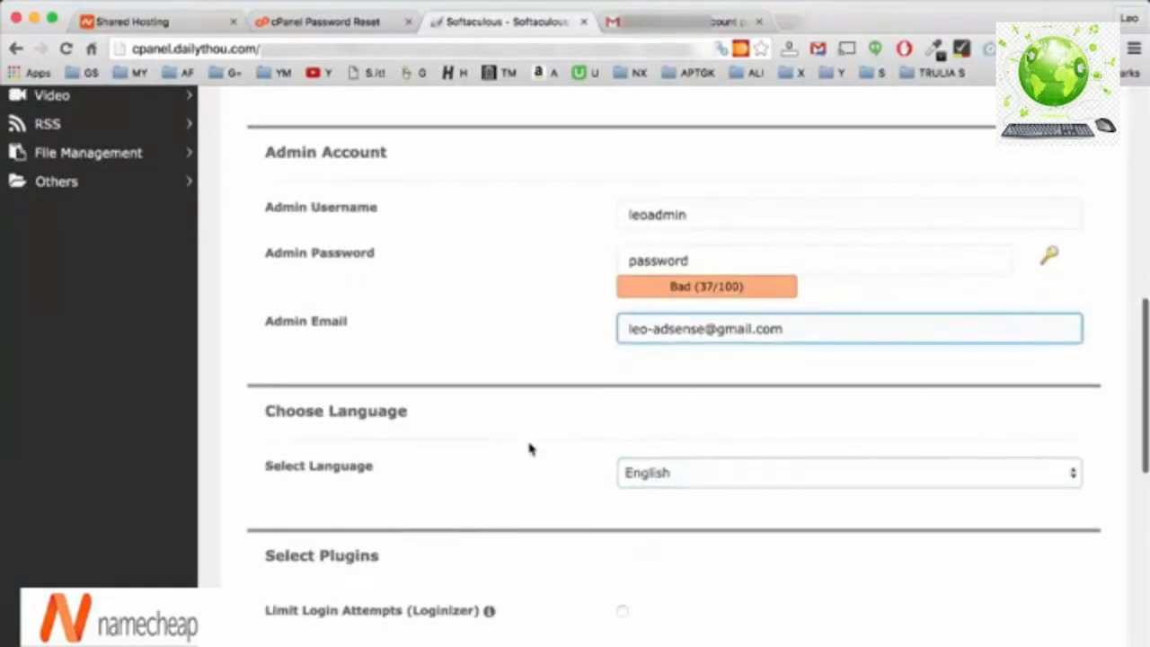
scroll(530, 449, down, 5)
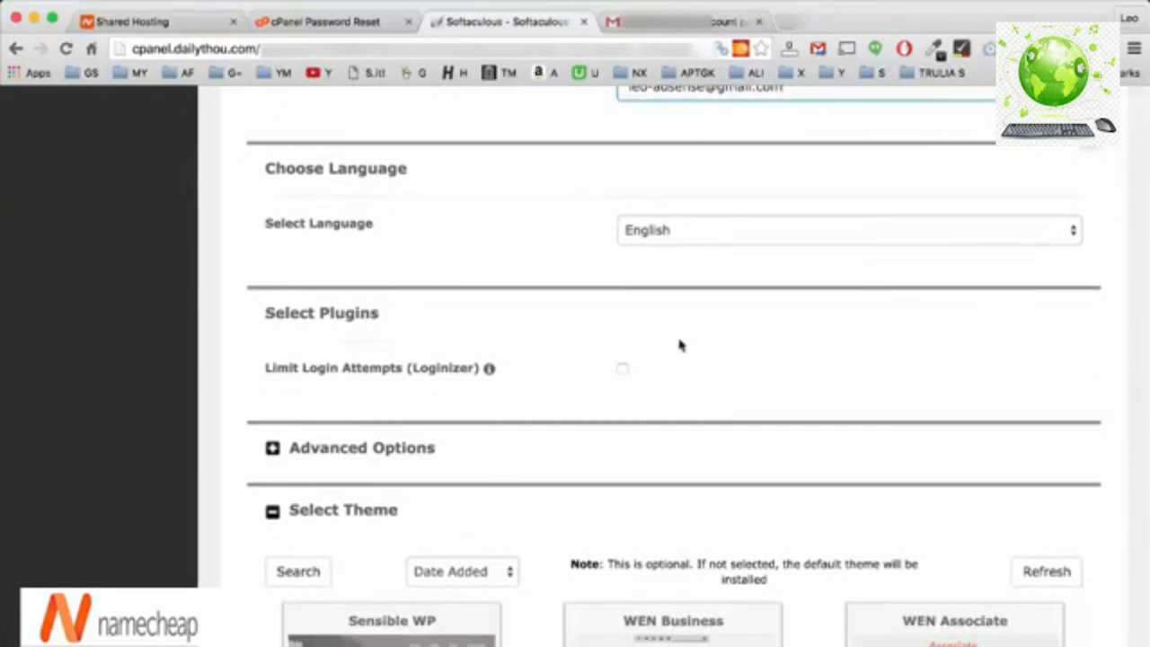
scroll(854, 383, down, 2)
scroll(560, 423, down, 4)
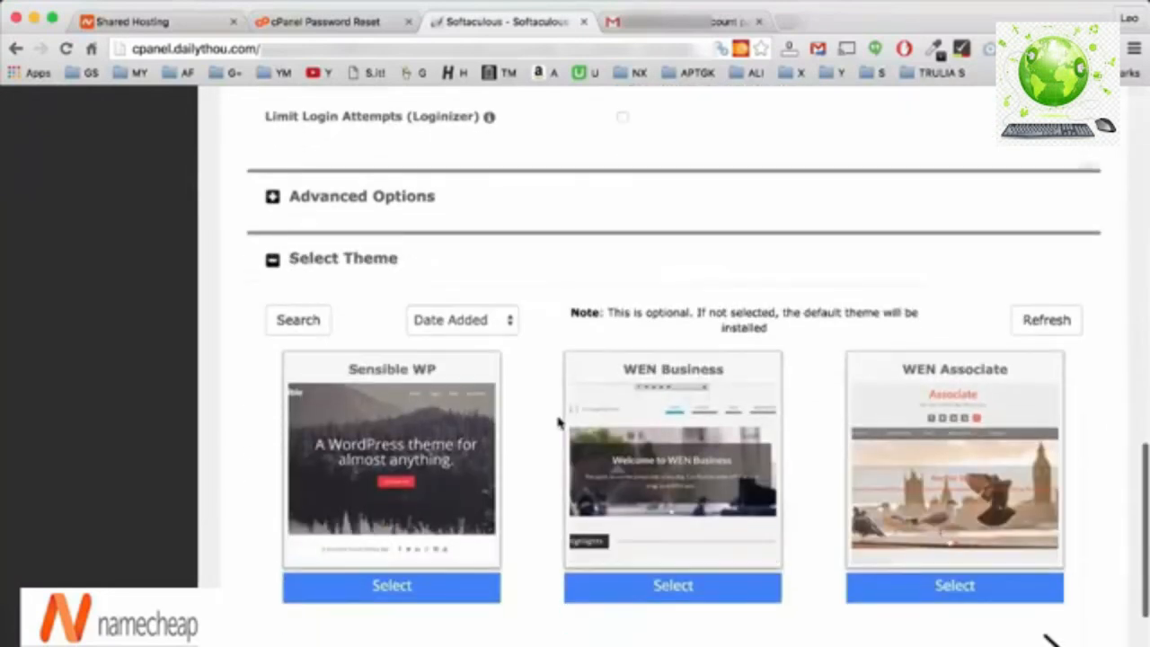
scroll(548, 437, down, 2)
scroll(548, 438, down, 3)
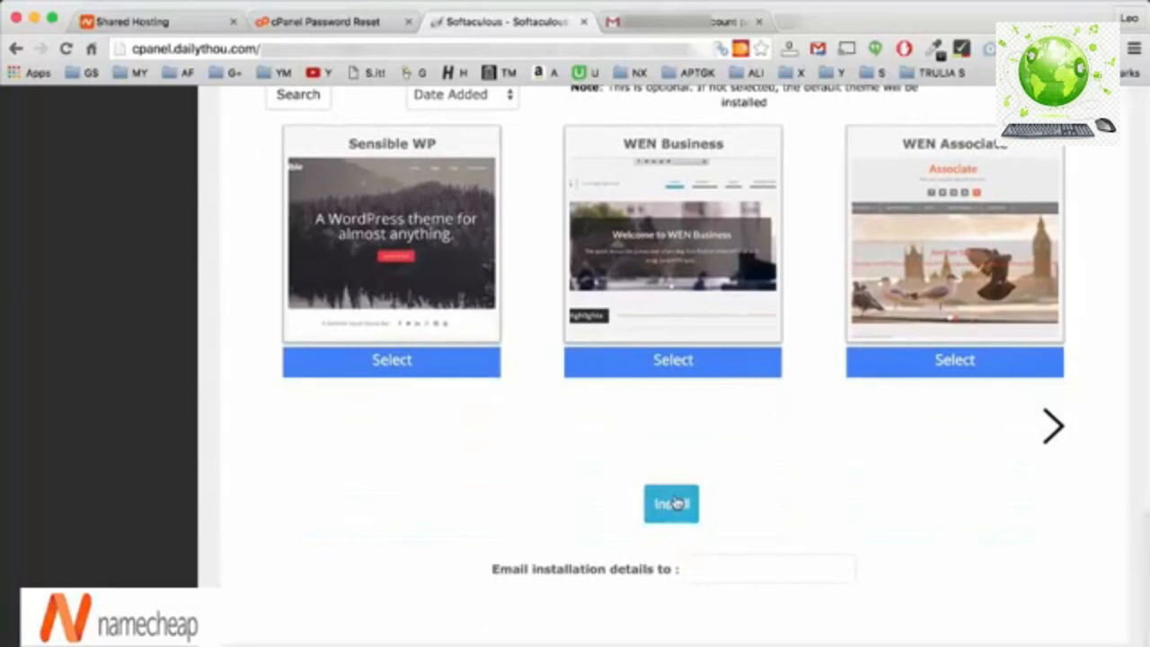
click(674, 503)
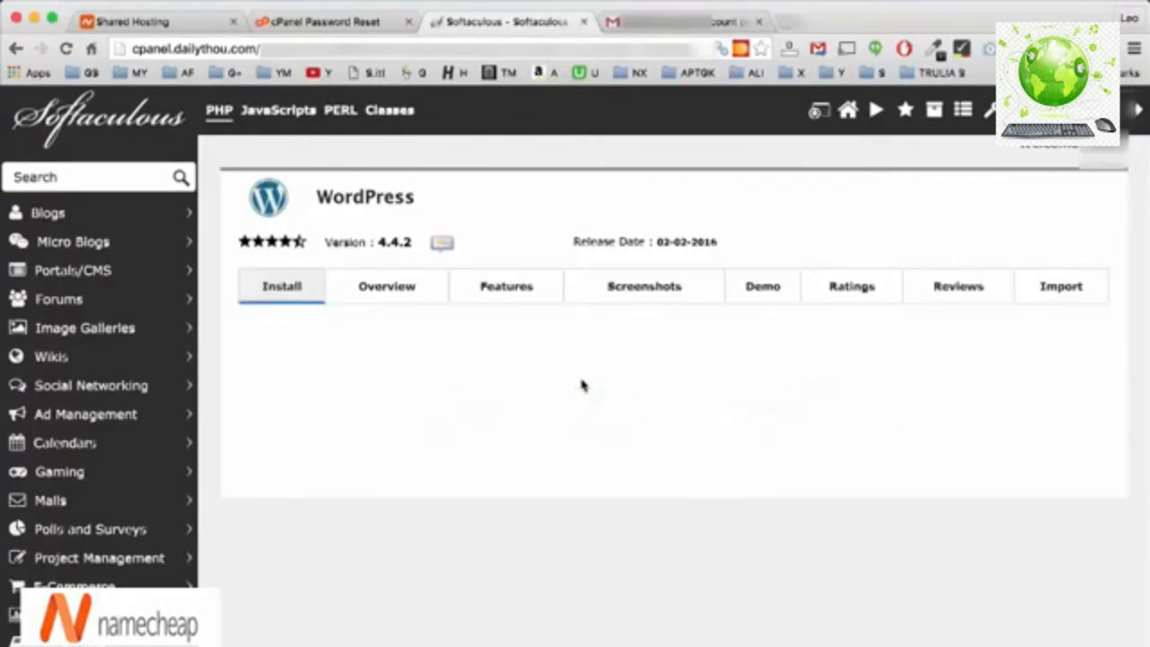
scroll(581, 384, down, 2)
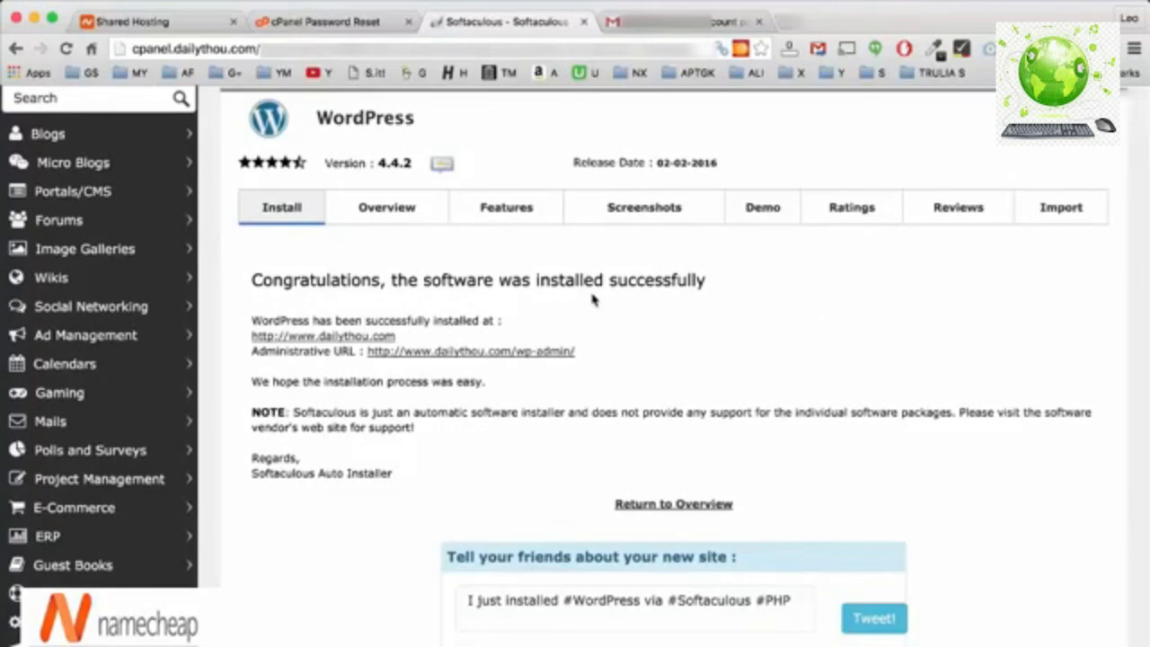
click(539, 352)
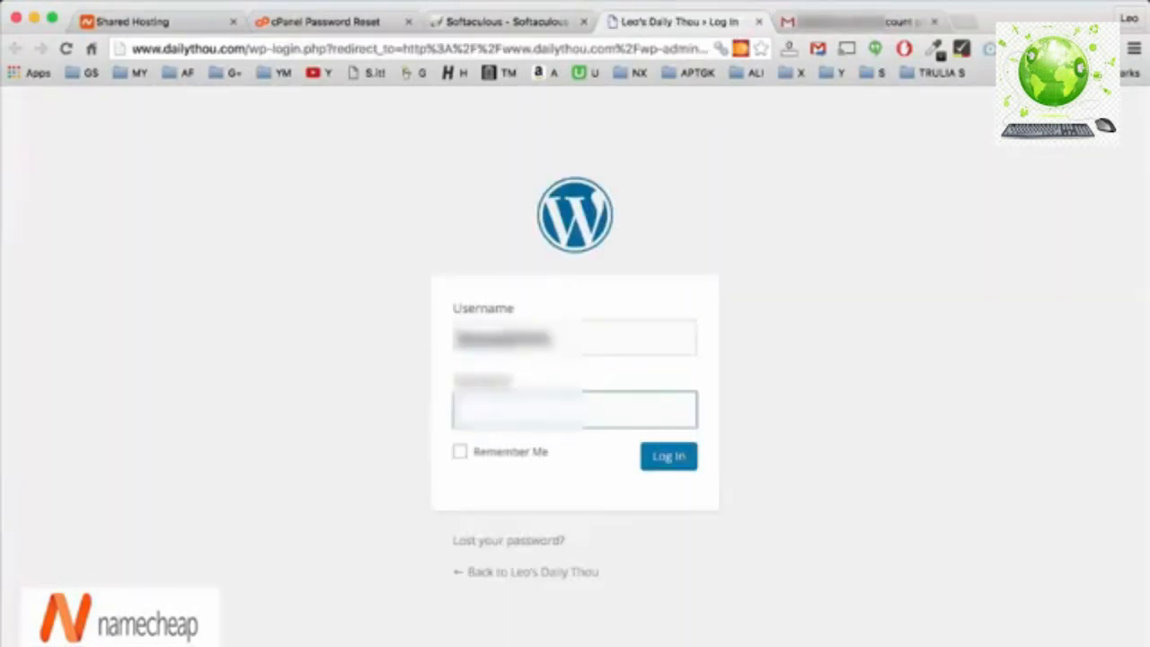
Log in to the WordPress admin with the account password and Remember Me ticked.
text(*********)
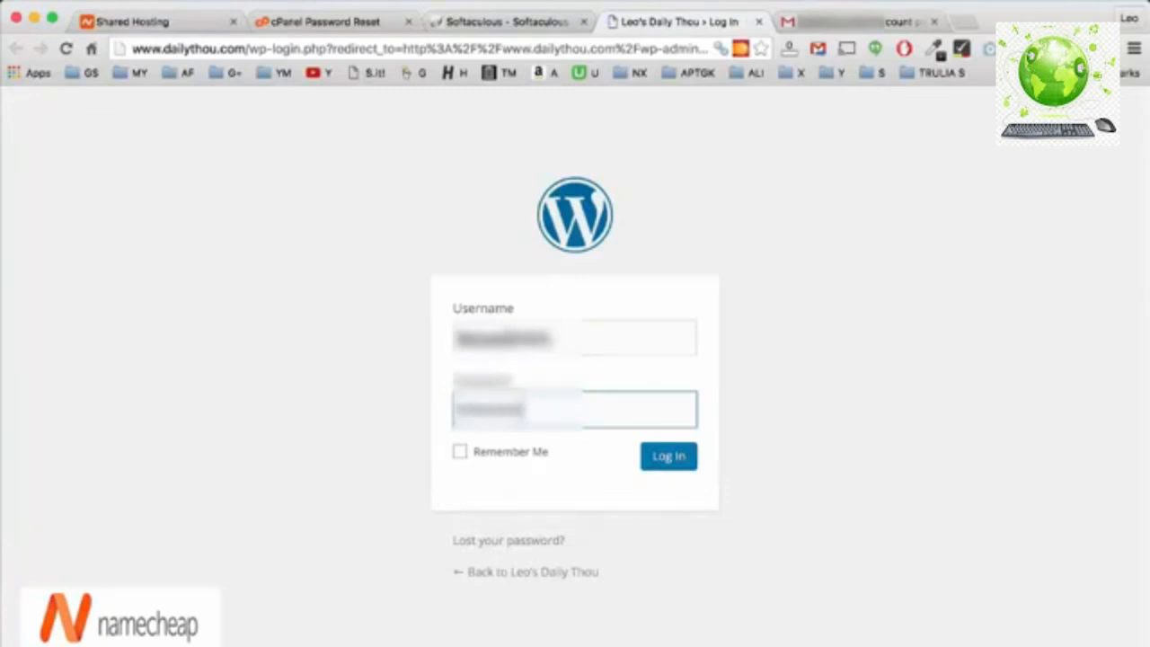
click(459, 451)
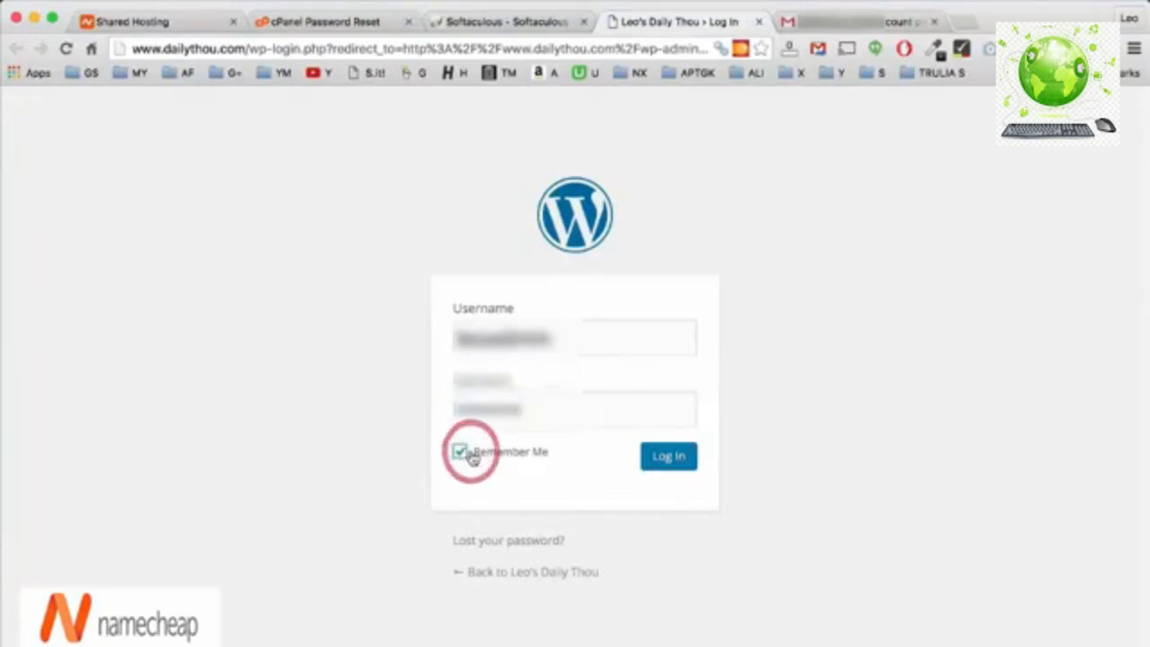
click(663, 465)
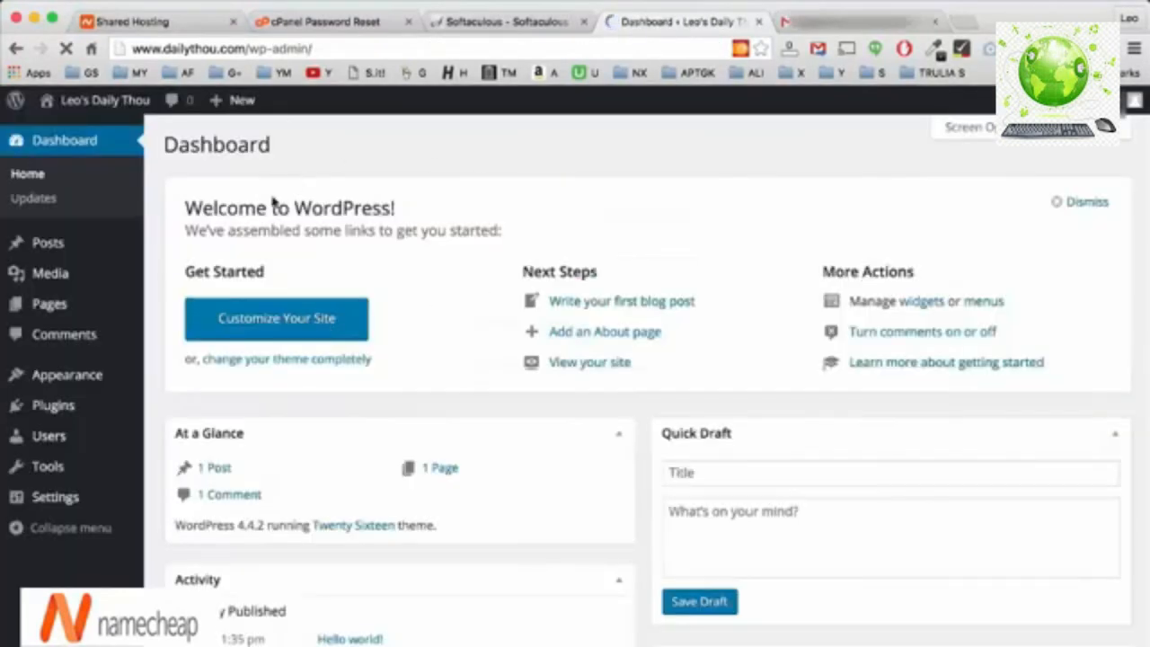
Save the login password in Chrome and look over the loaded Dashboard.
click(710, 173)
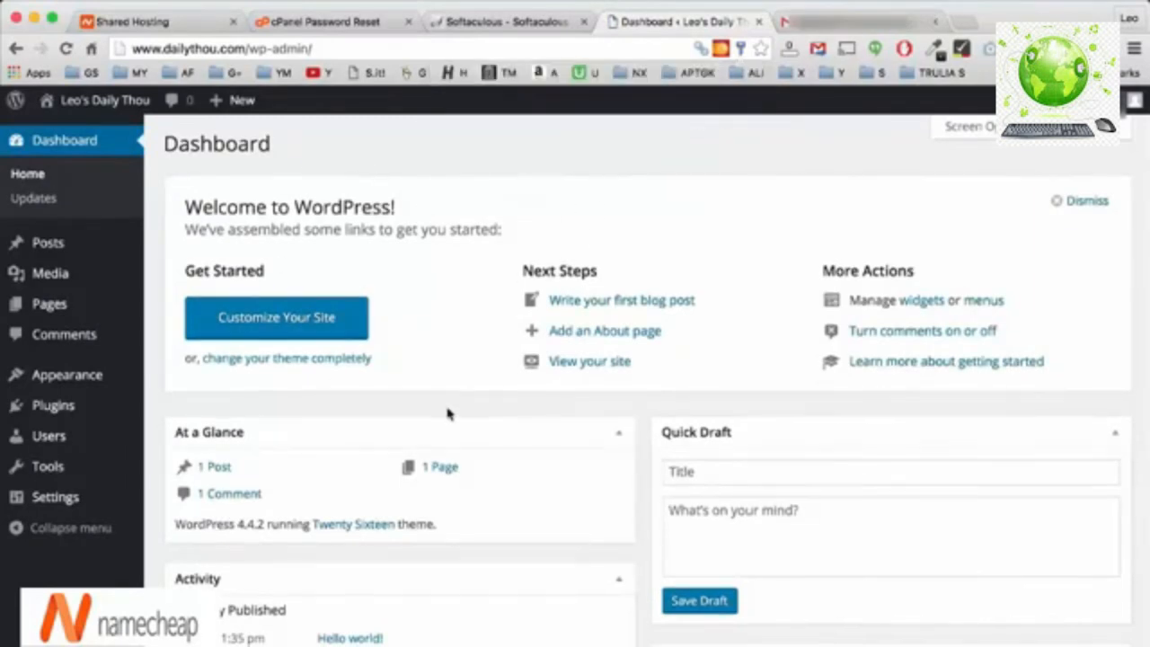
scroll(447, 413, down, 5)
scroll(450, 411, up, 5)
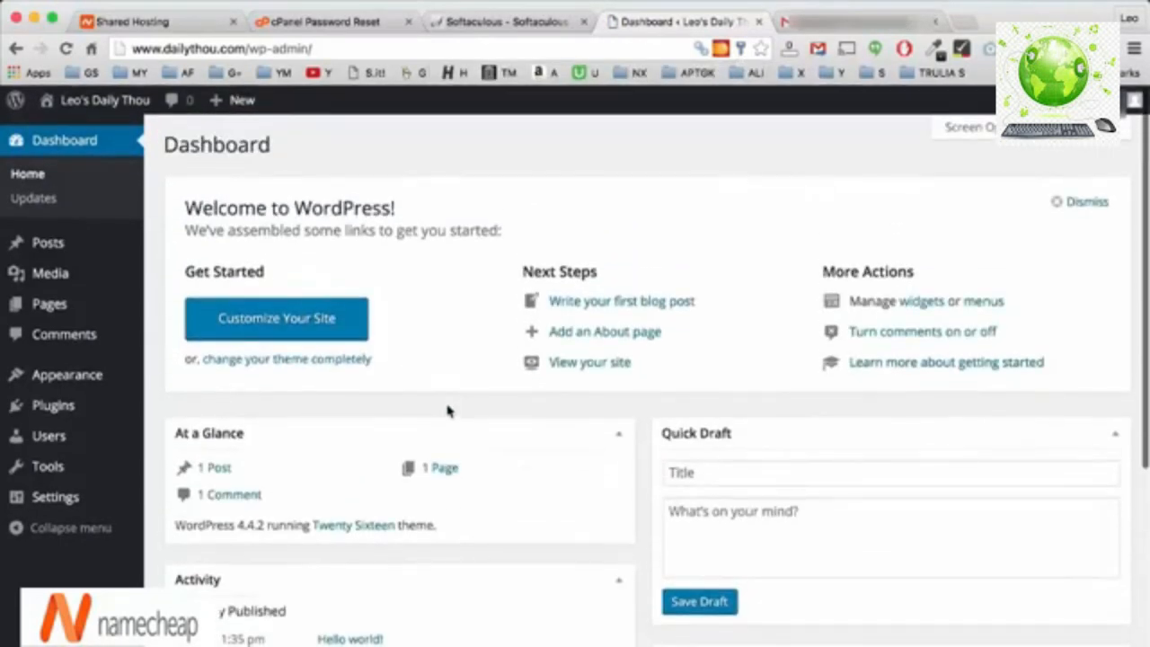